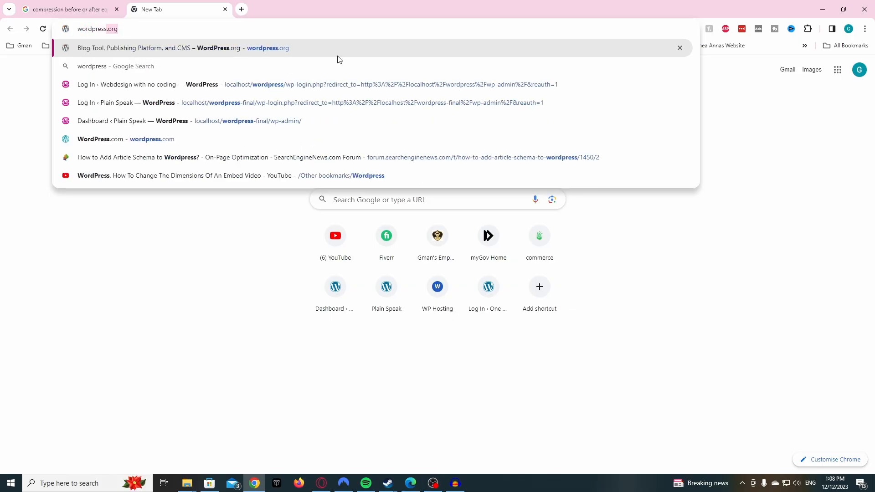
- Go to wordpress.org and download the WordPress 6.4.2 zip
text(.org)
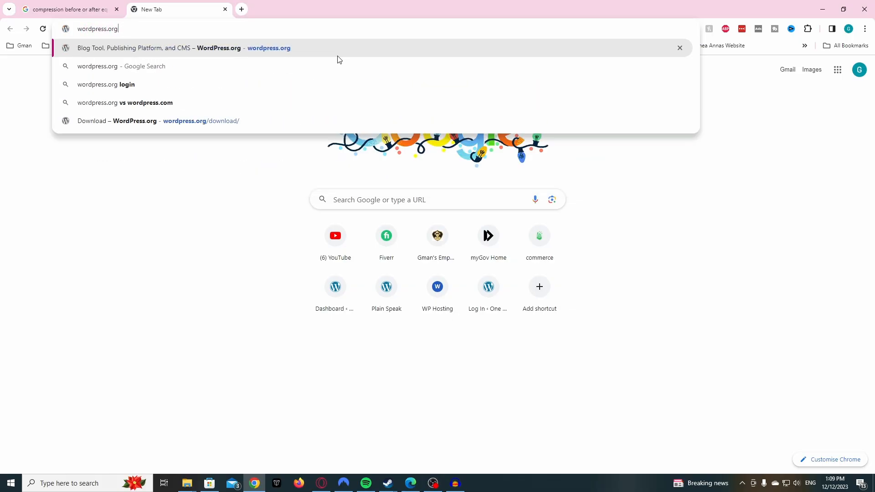
key(Return)
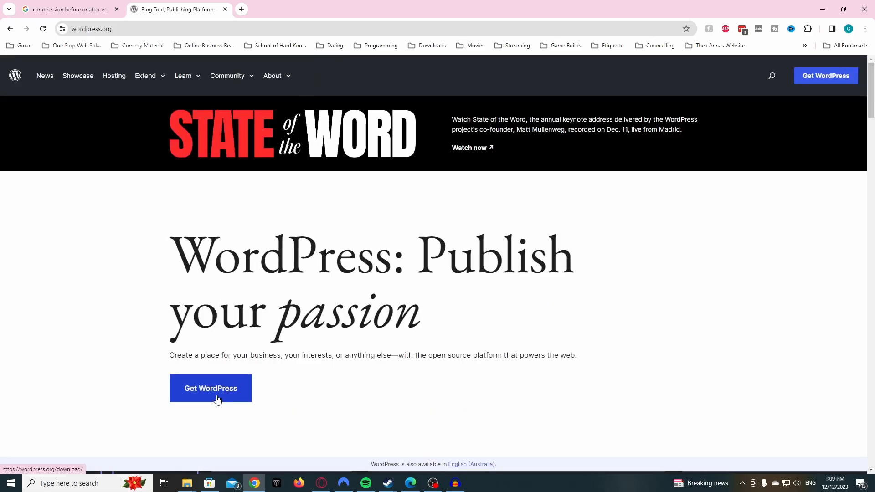
click(217, 399)
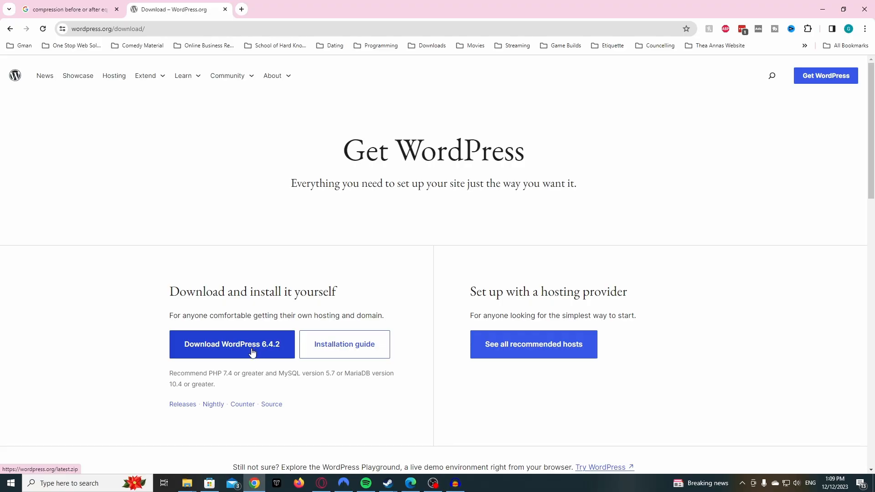
click(252, 352)
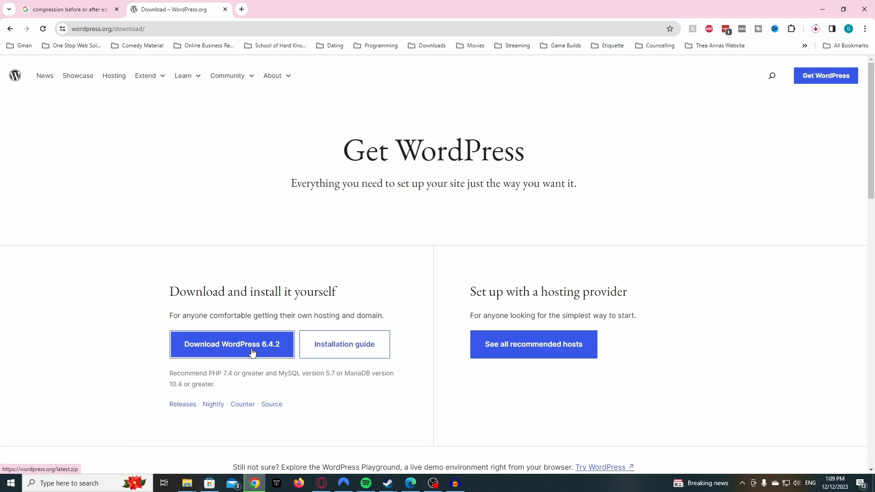
- Confirm in the download bubble that wordpress-6.4.2.zip finished downloading
click(816, 29)
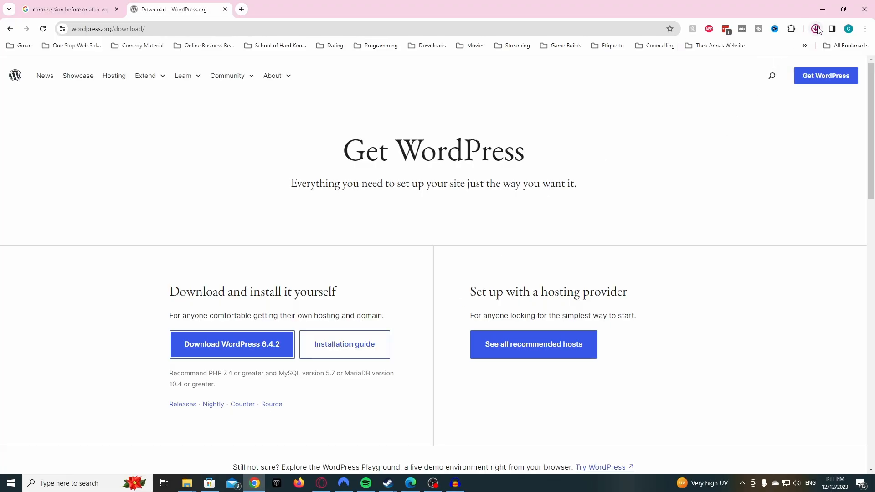
click(817, 29)
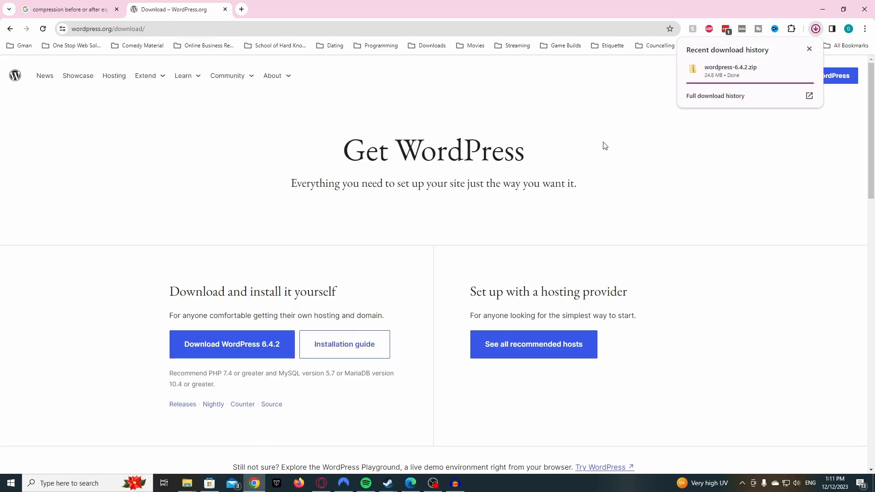
click(186, 483)
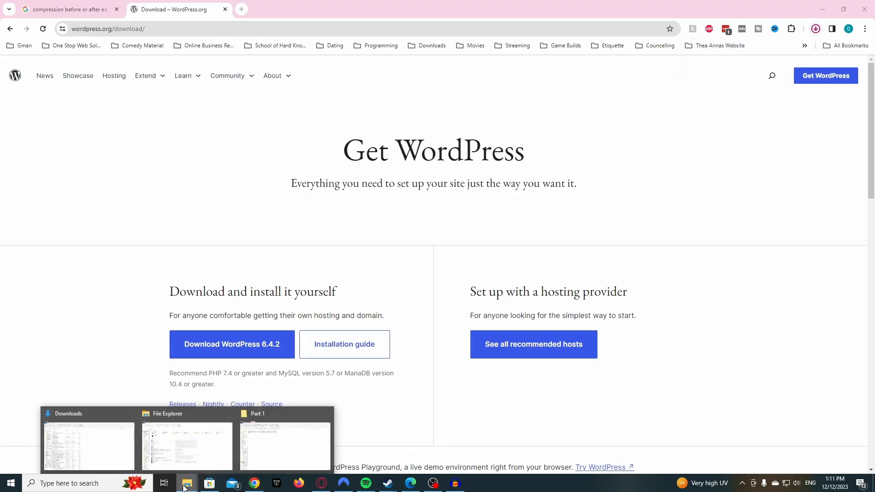
- Copy wordpress-6.4.2.zip from the Downloads folder
click(122, 462)
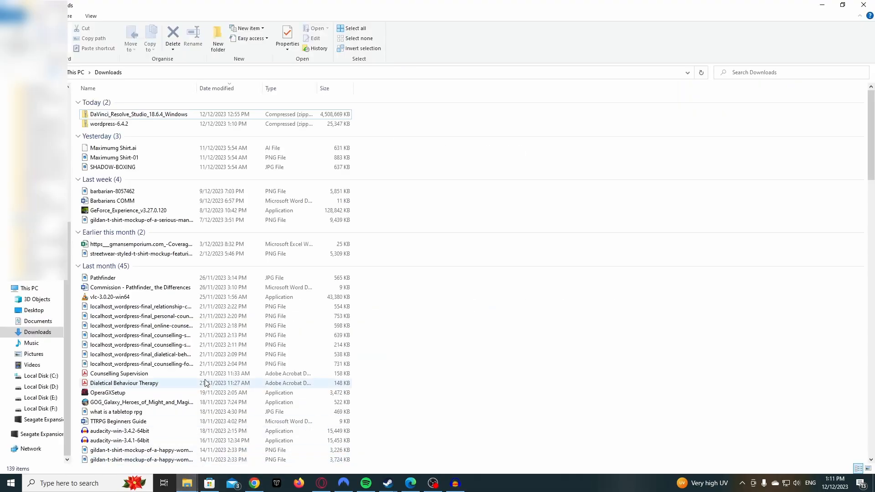
right_click(130, 127)
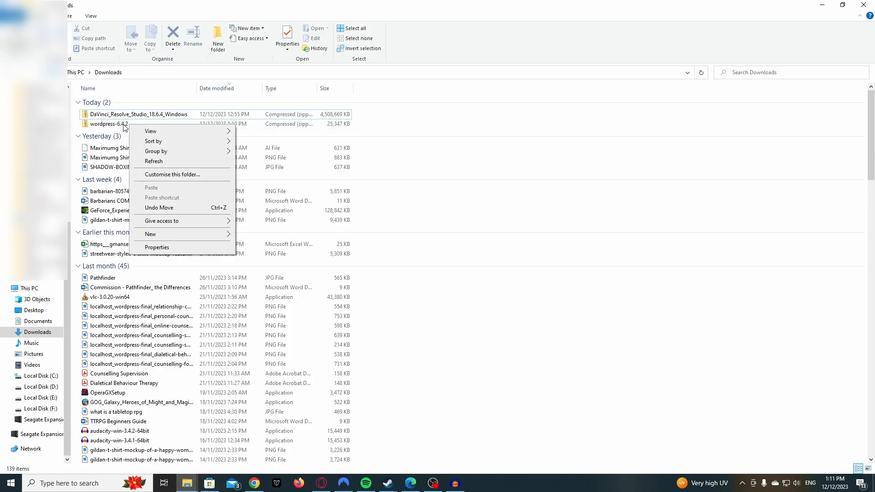
right_click(124, 124)
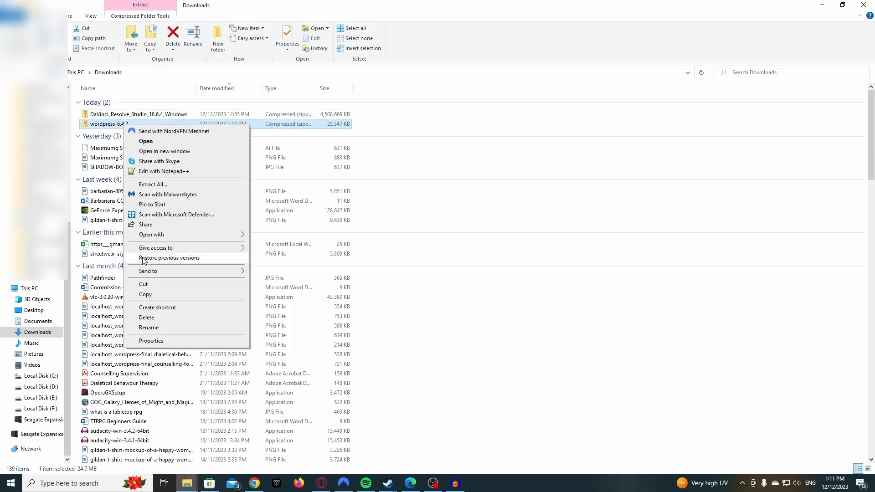
click(153, 296)
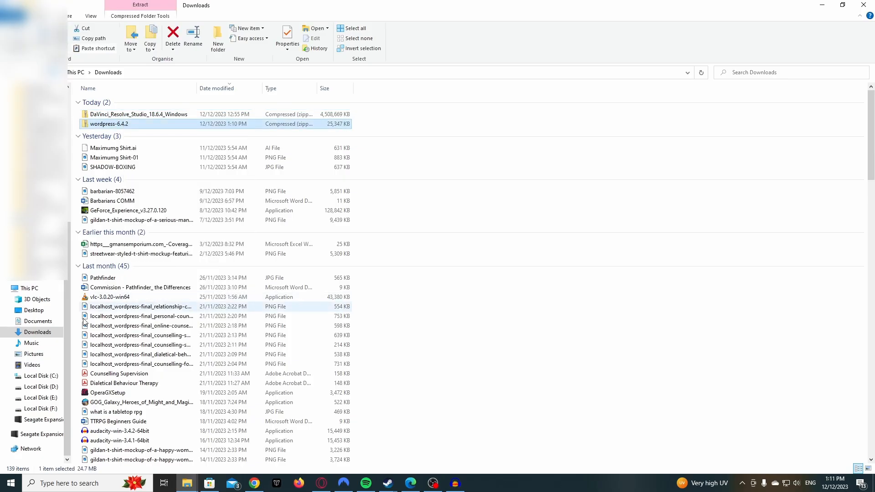
click(39, 399)
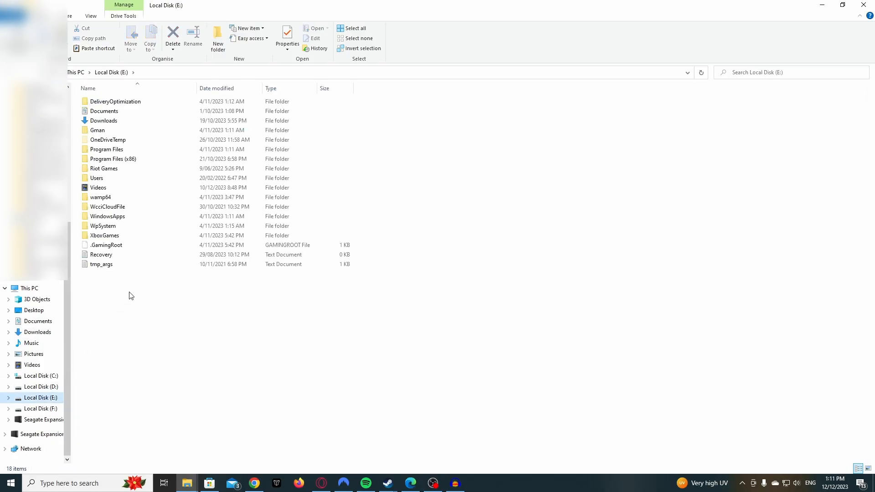
double_click(110, 199)
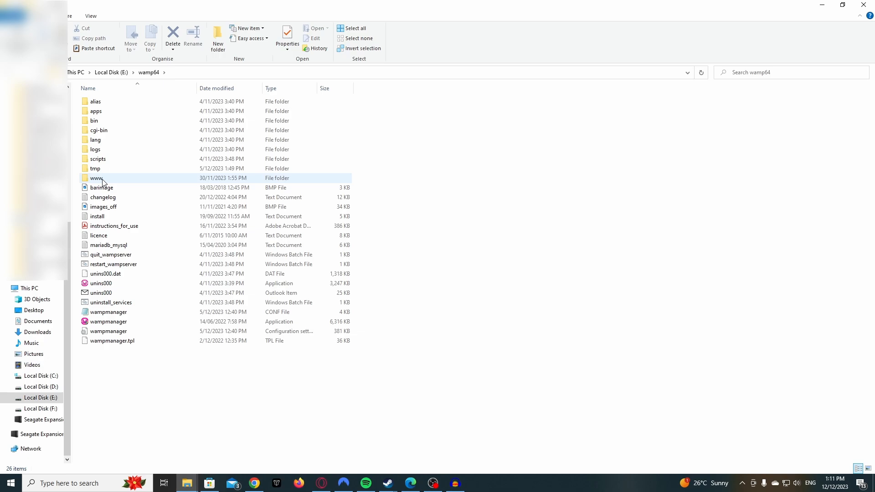
double_click(102, 179)
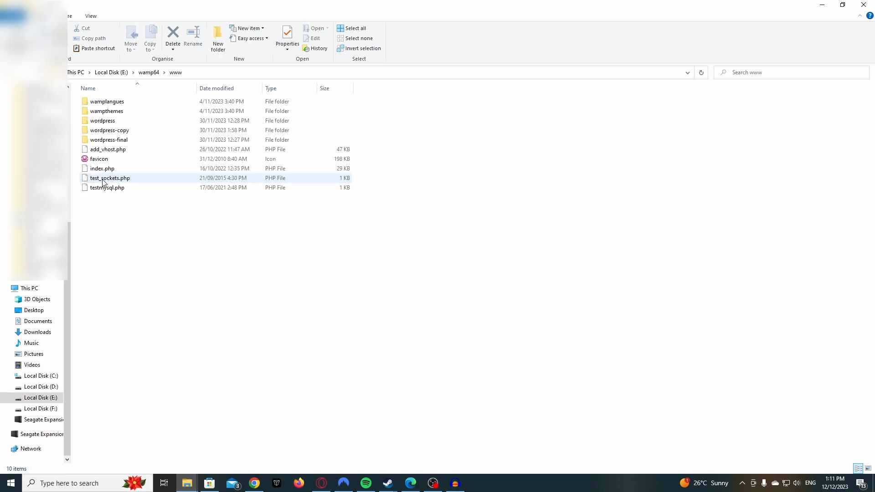
right_click(106, 244)
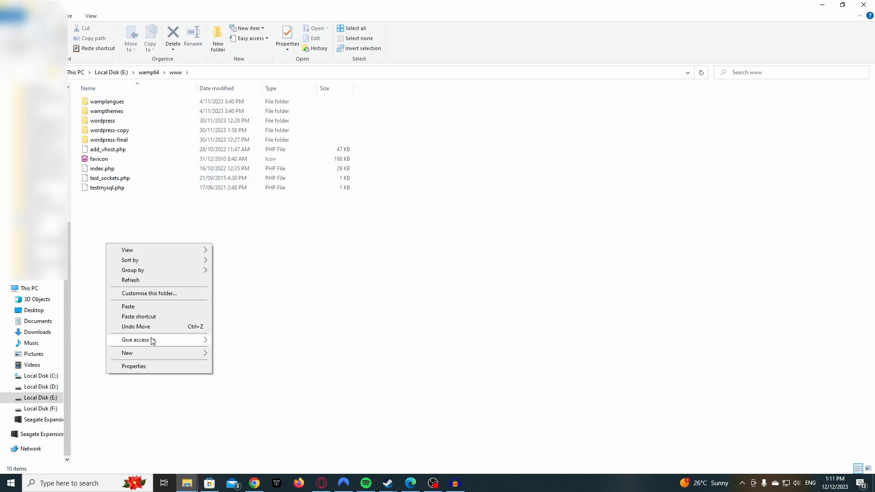
mouse_move(157, 355)
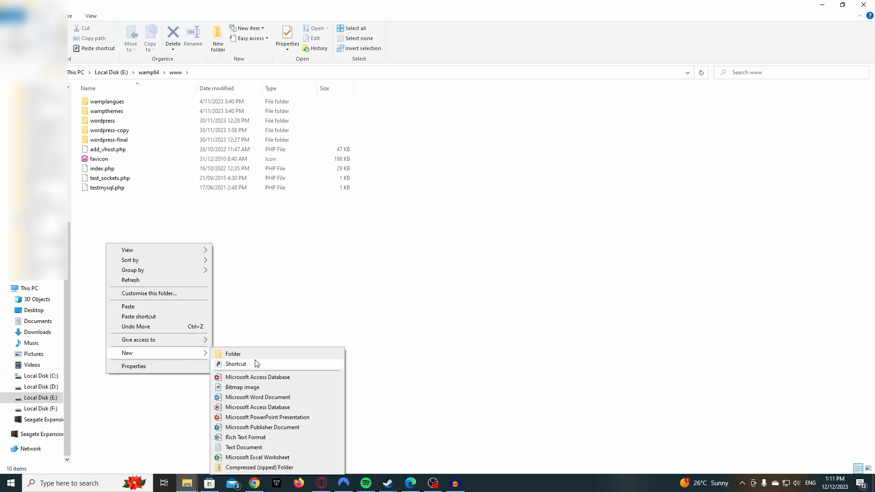
click(257, 357)
text(wo)
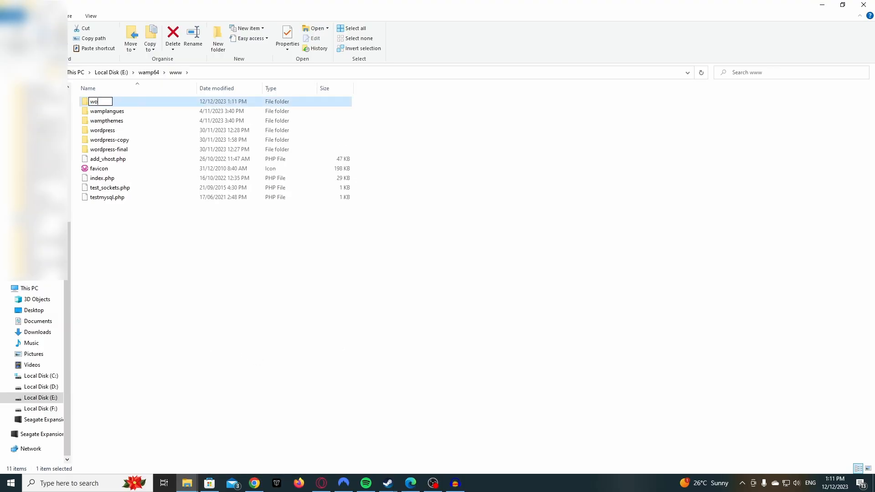
text(rdpress)
text(-test)
key(Return)
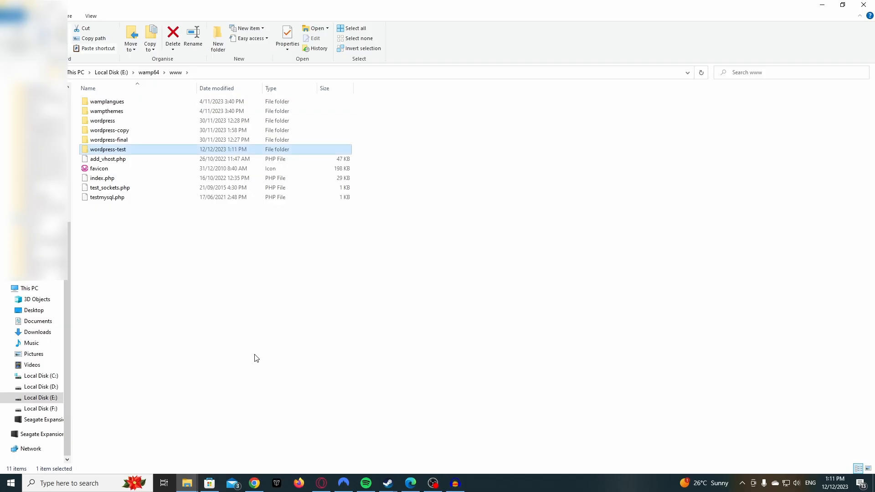
- Paste the wordpress-6.4.2 zip into the empty wordpress-test folder
double_click(113, 153)
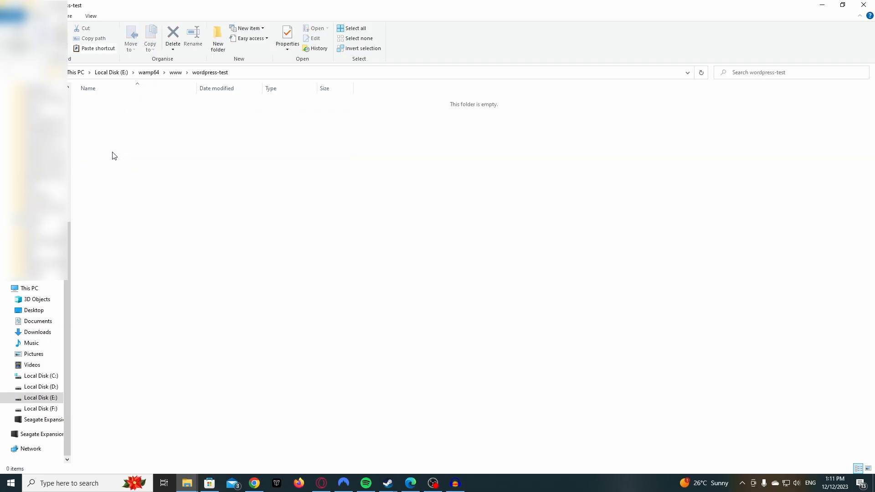
right_click(121, 177)
click(138, 236)
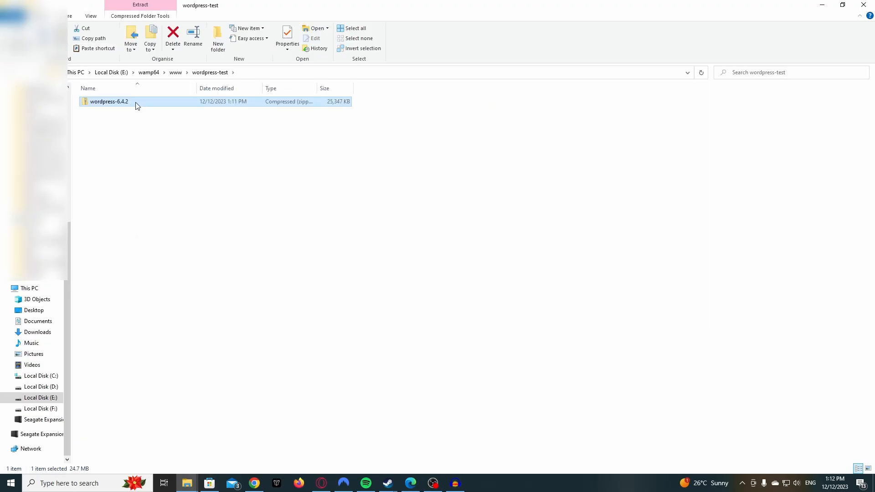
- Open the wordpress-6.4.2 zip in File Explorer, cancelling the Extract All attempt
double_click(118, 101)
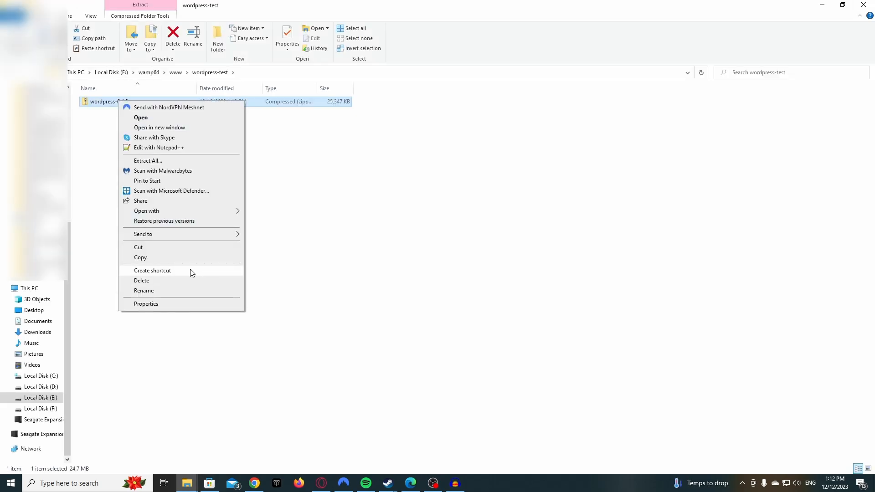
click(159, 165)
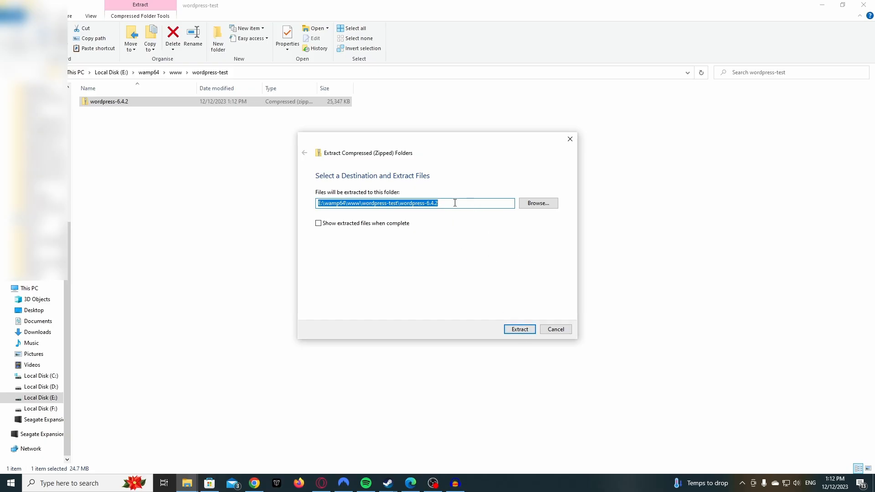
click(555, 329)
double_click(106, 103)
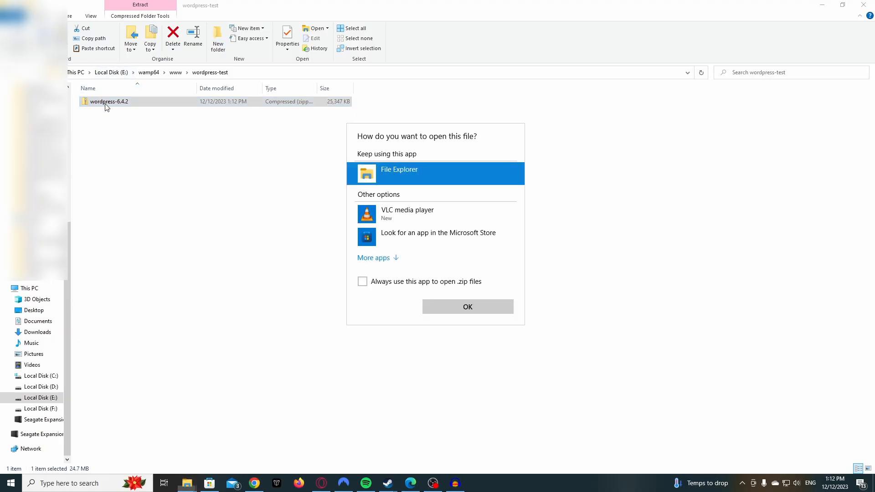
click(474, 311)
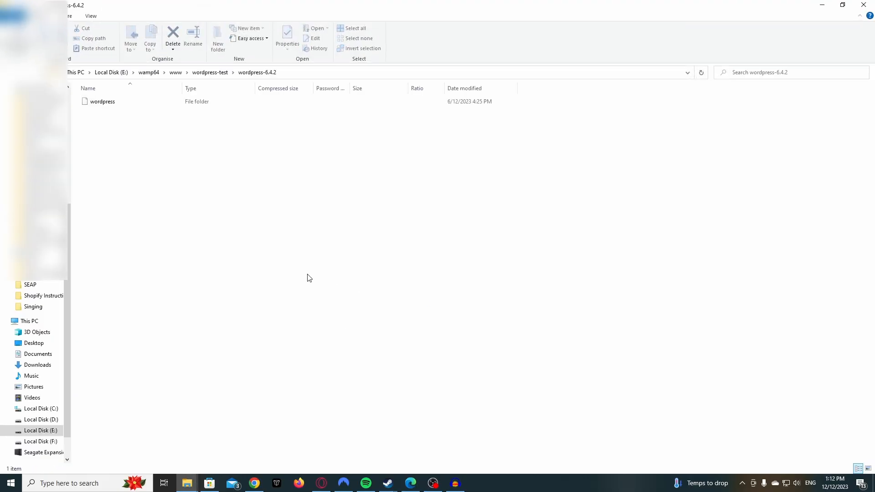
- Copy all 19 files and folders from the zip's wordpress folder
click(110, 103)
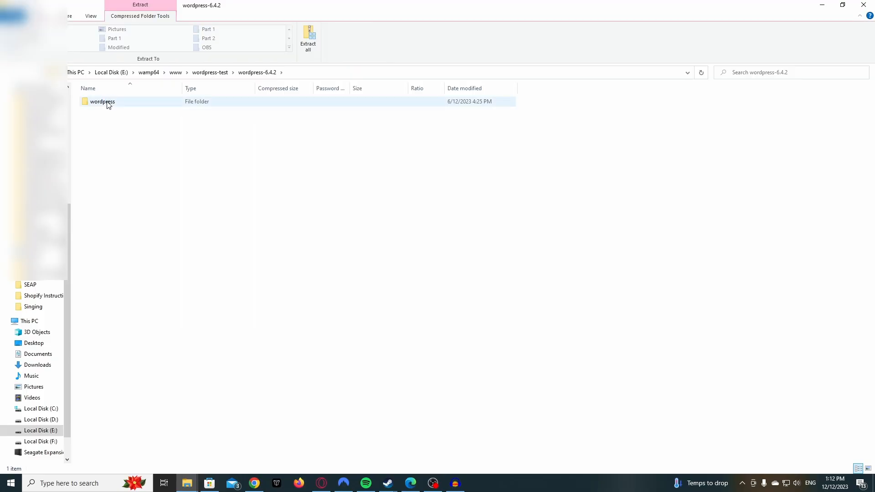
double_click(109, 103)
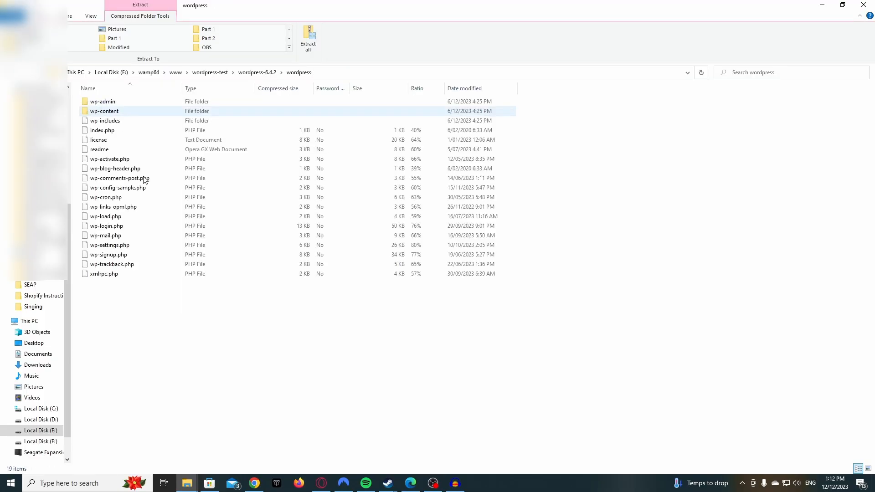
drag(224, 359, 91, 102)
right_click(122, 201)
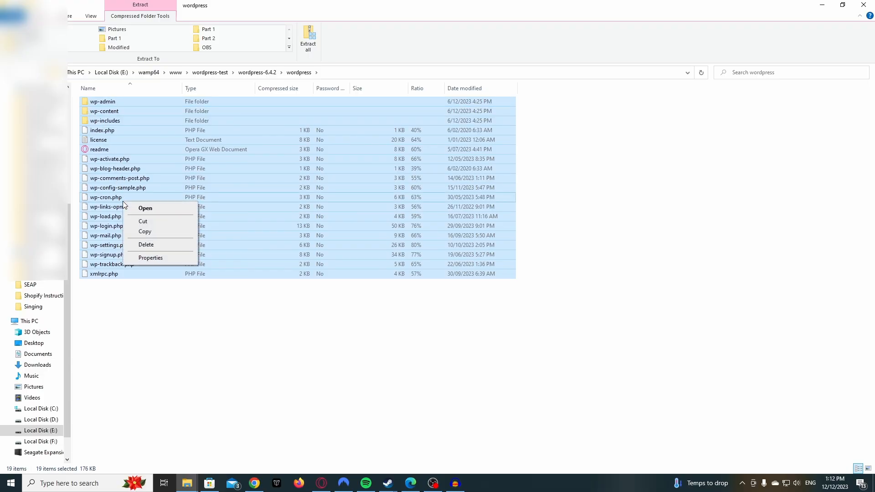
click(149, 231)
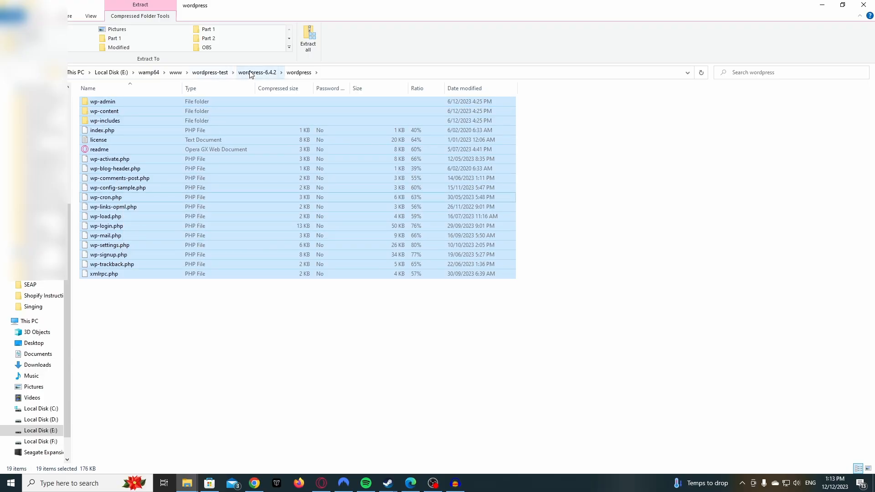
- Return to the wordpress-test folder via the breadcrumb
click(220, 74)
click(101, 158)
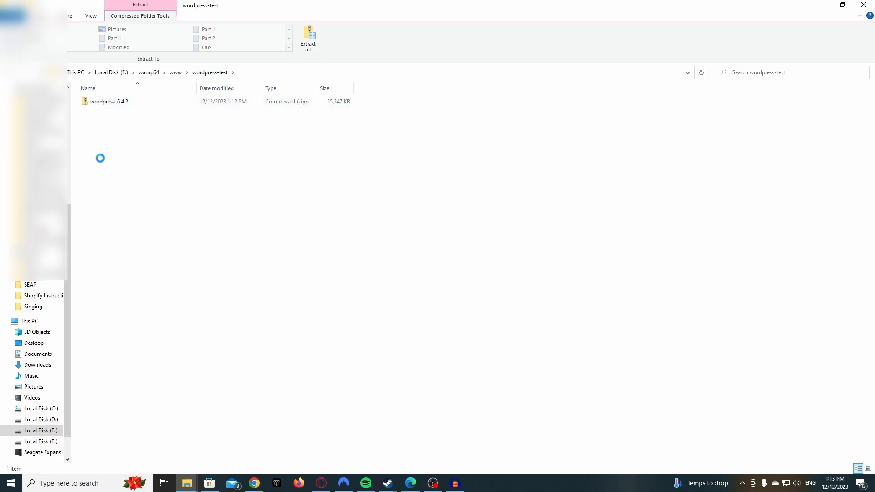
right_click(101, 159)
- Paste the WordPress files into wordpress-test and bring its Explorer window back
click(129, 223)
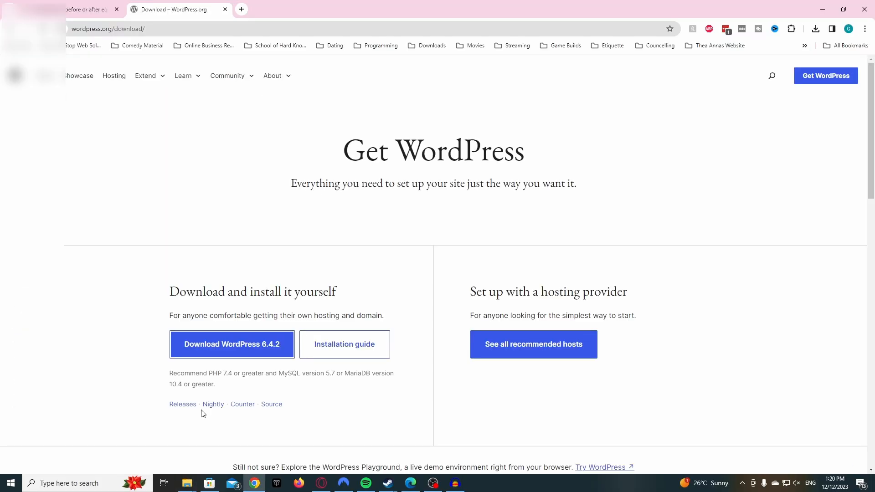
mouse_move(187, 476)
click(113, 464)
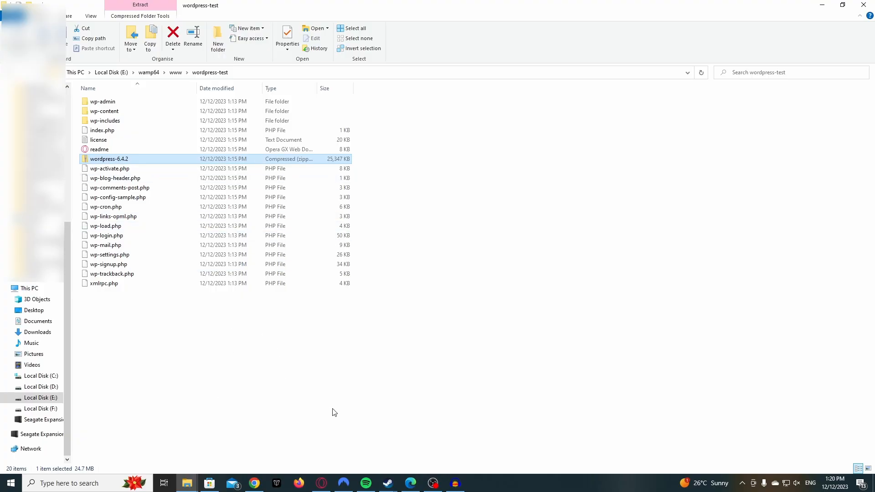
click(744, 485)
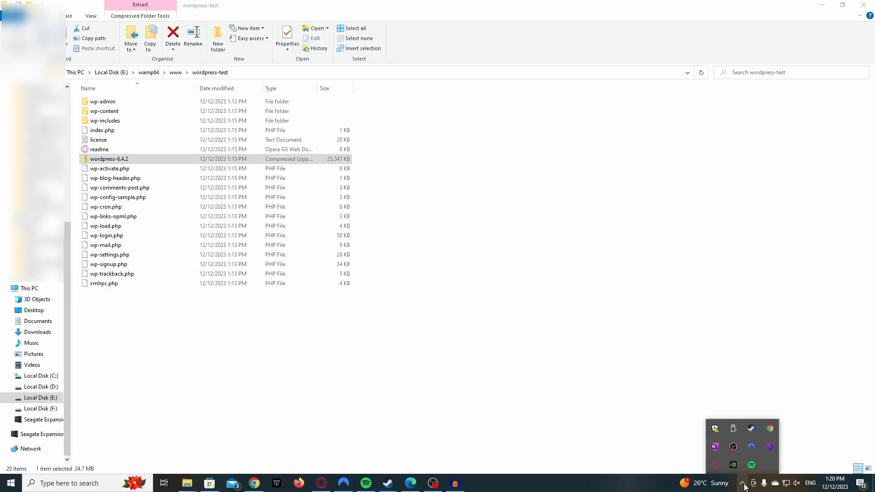
click(611, 424)
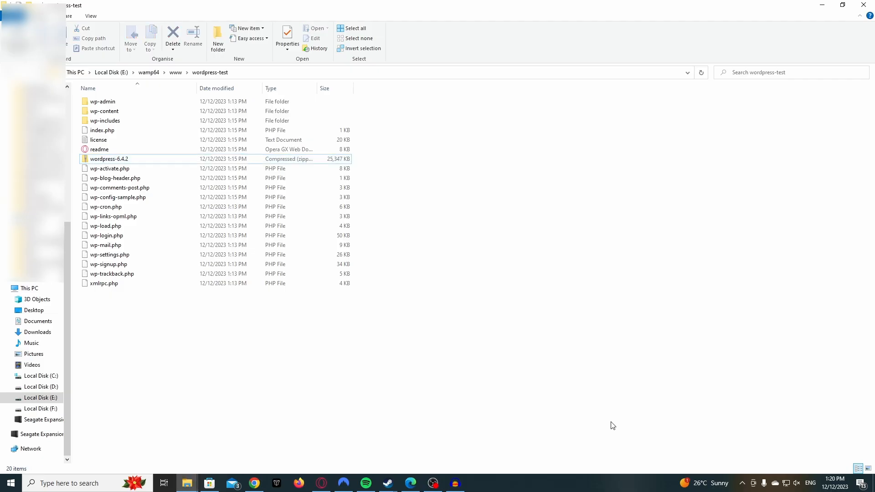
- Launch Wampserver64 by searching 'wamp' in the Start menu
click(9, 486)
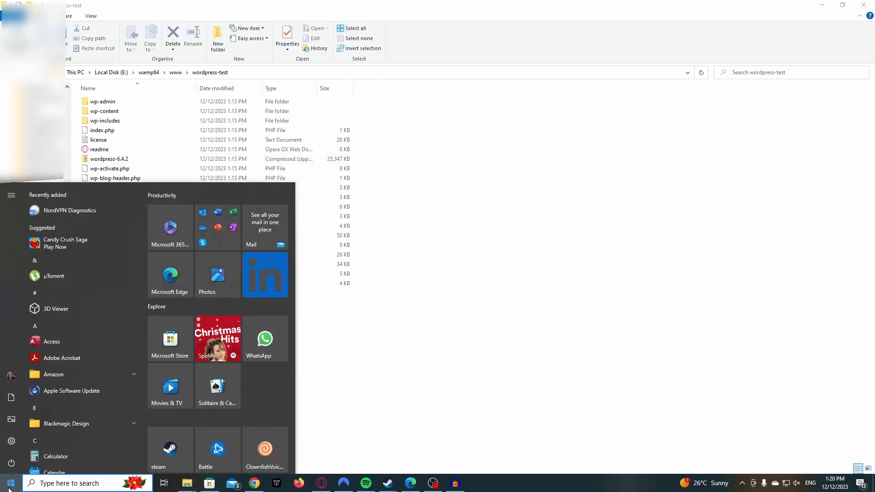
text(wamp)
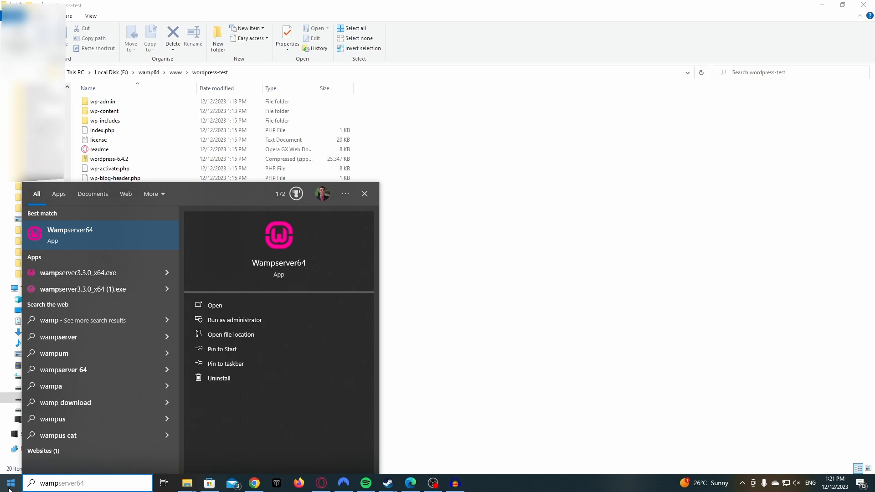
key(Return)
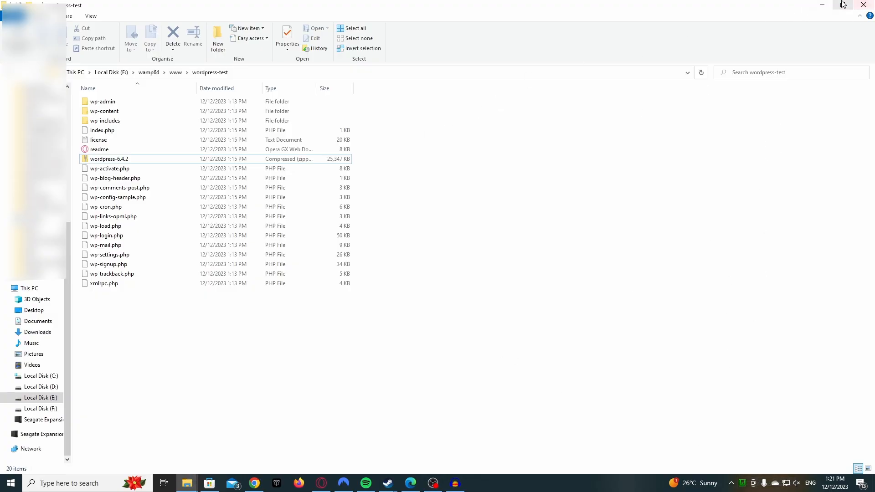
- Load localhost/wordpress-test in a new tab, choose English (United States), and pass the welcome page
click(822, 4)
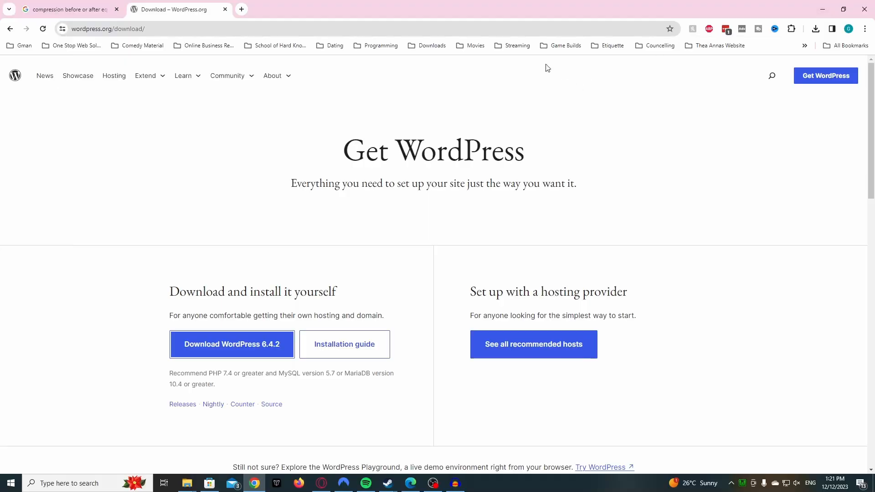
click(240, 10)
text(ocalhost/wordpress-final)
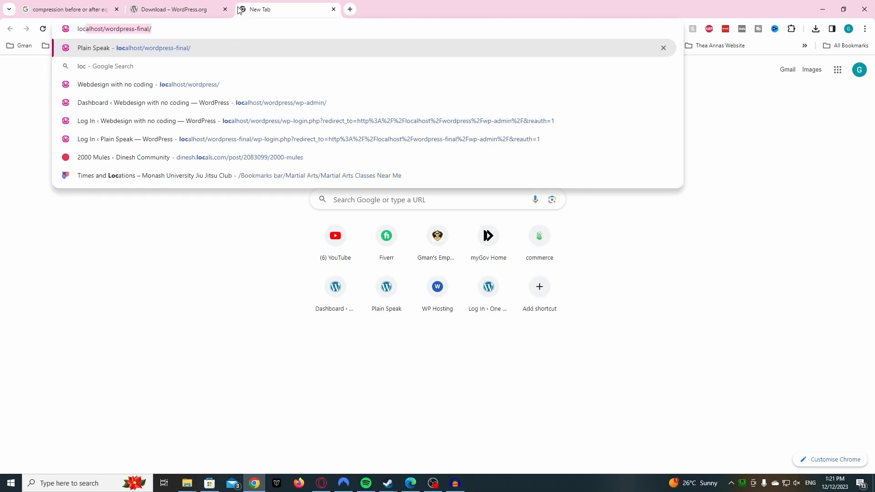
key(BackSpace)
key(BackSpace)
key(BackSpace)
key(BackSpace)
key(BackSpace)
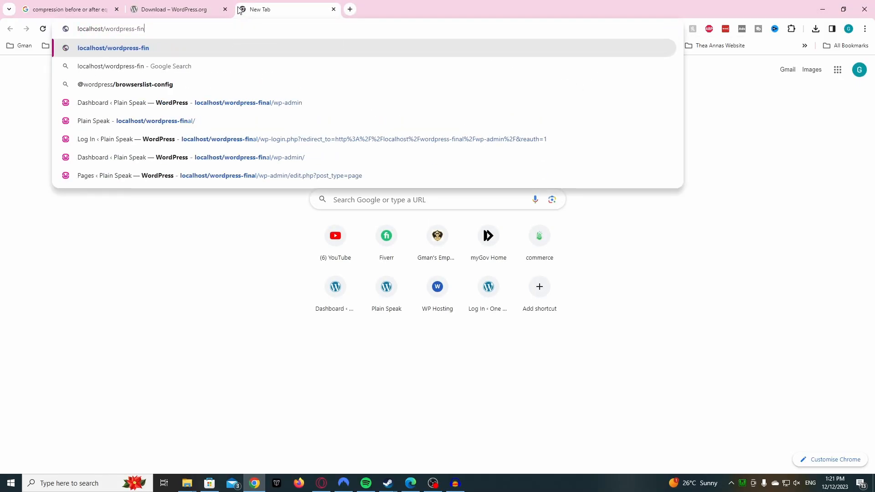
text(test)
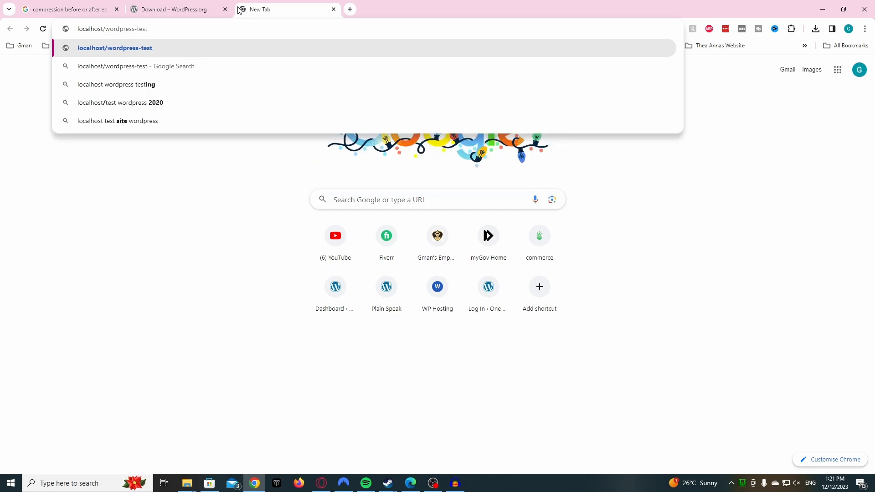
key(Return)
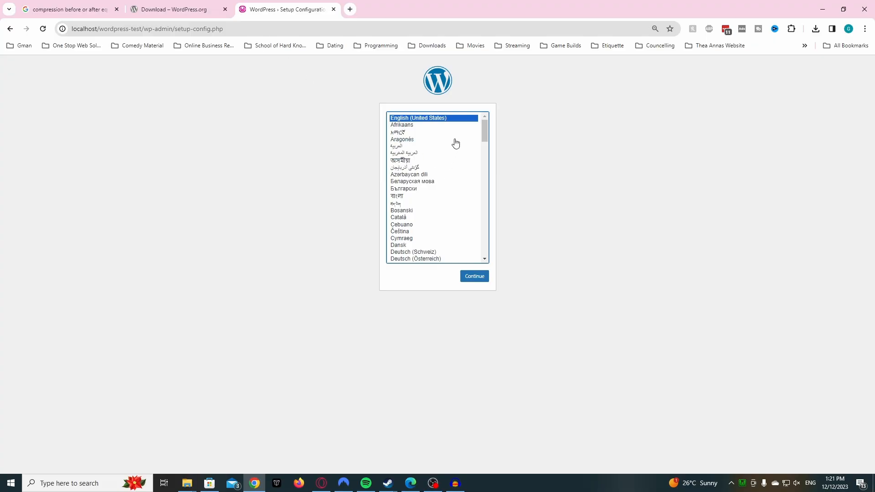
click(478, 280)
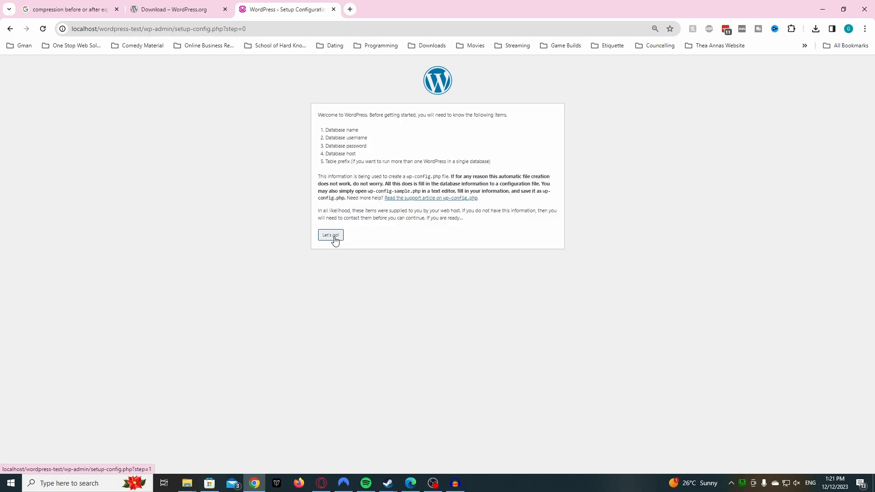
click(334, 240)
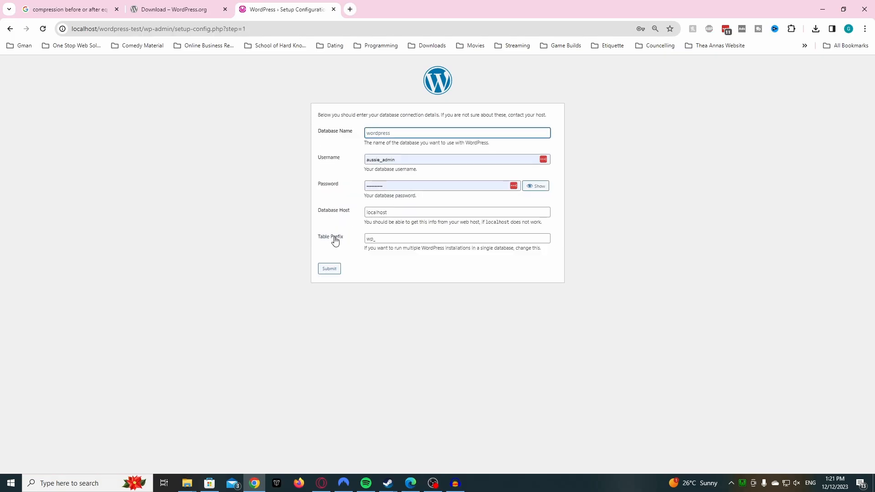
- Enter root as the database username and clear the autofilled password
double_click(396, 158)
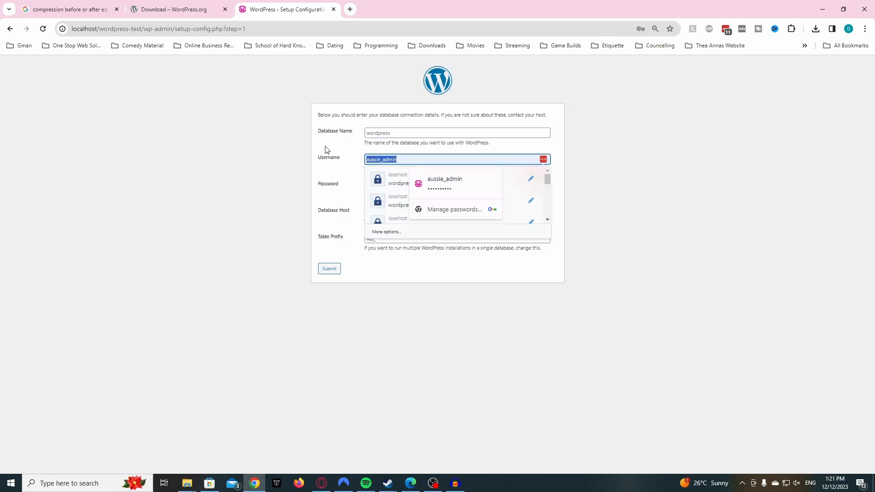
text(root)
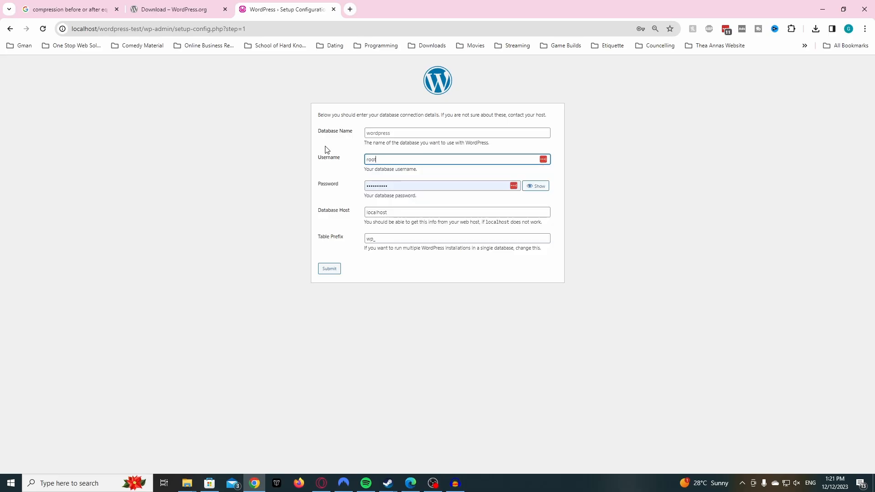
double_click(399, 186)
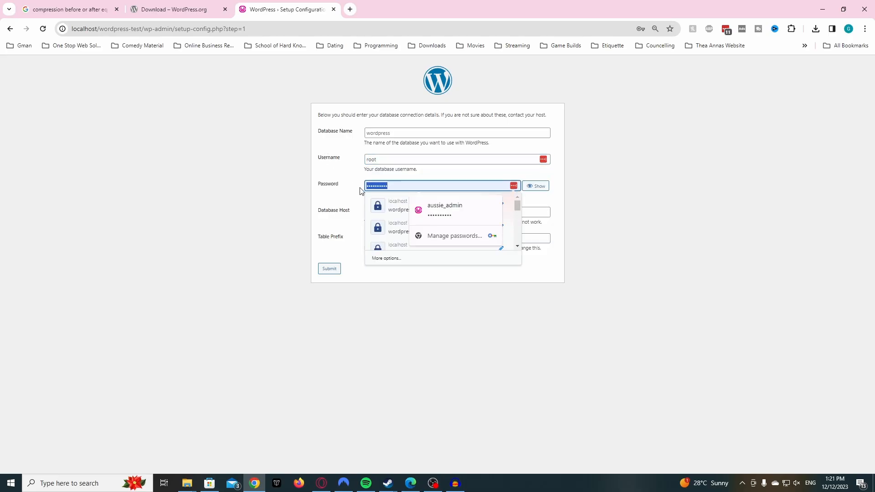
key(BackSpace)
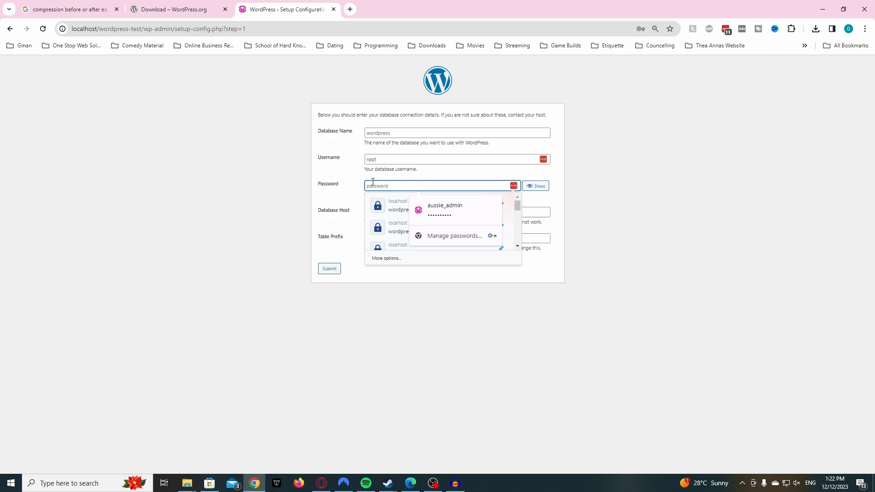
click(342, 205)
click(742, 484)
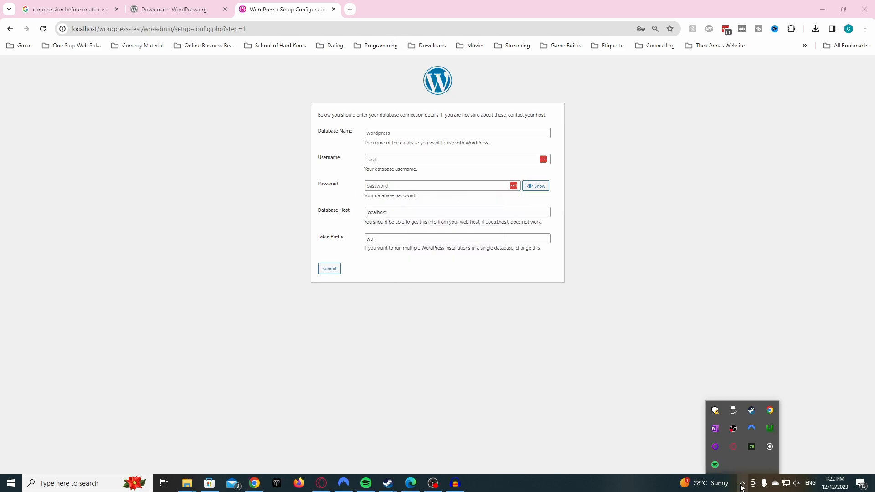
- Open phpMyAdmin 5.2.0 from the WampServer tray icon menu
right_click(770, 429)
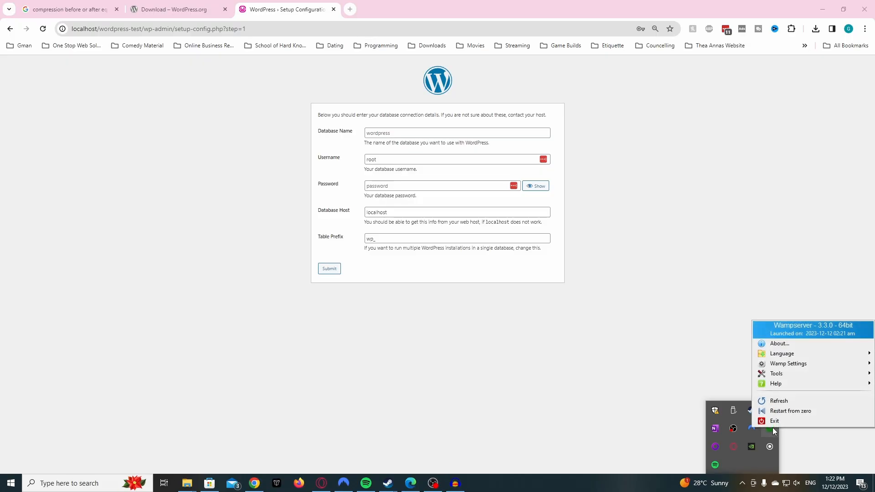
click(646, 417)
click(742, 483)
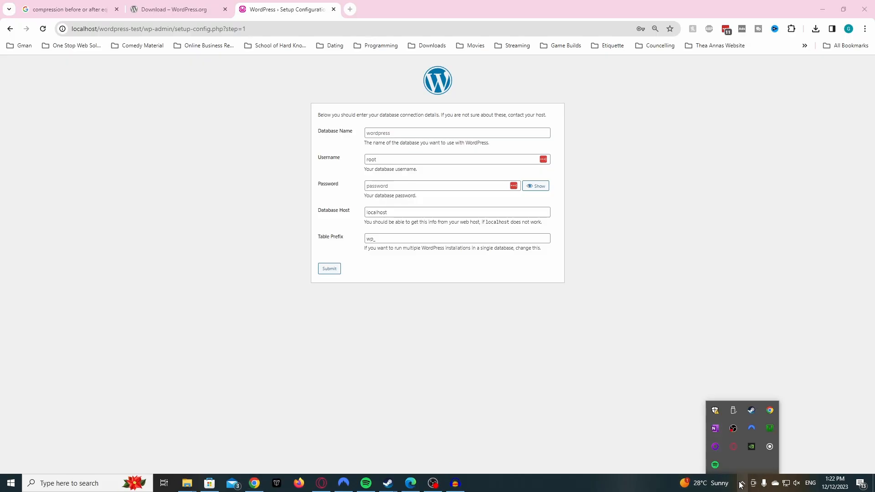
click(772, 427)
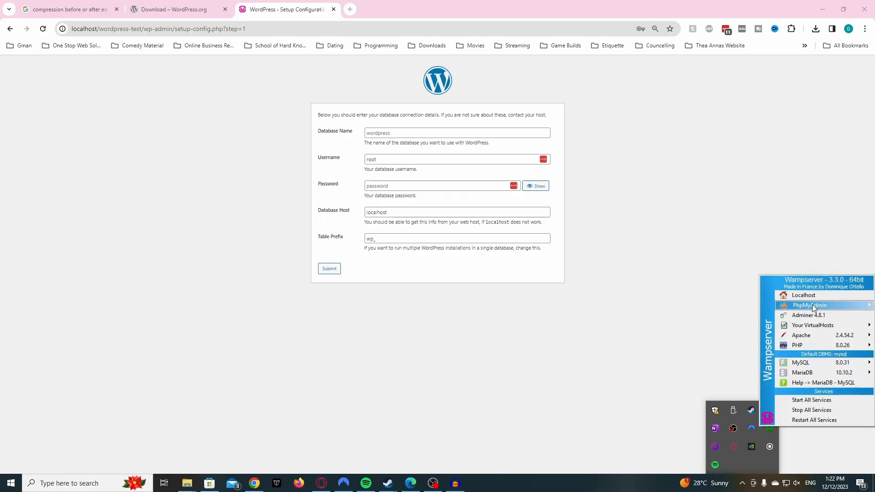
mouse_move(812, 304)
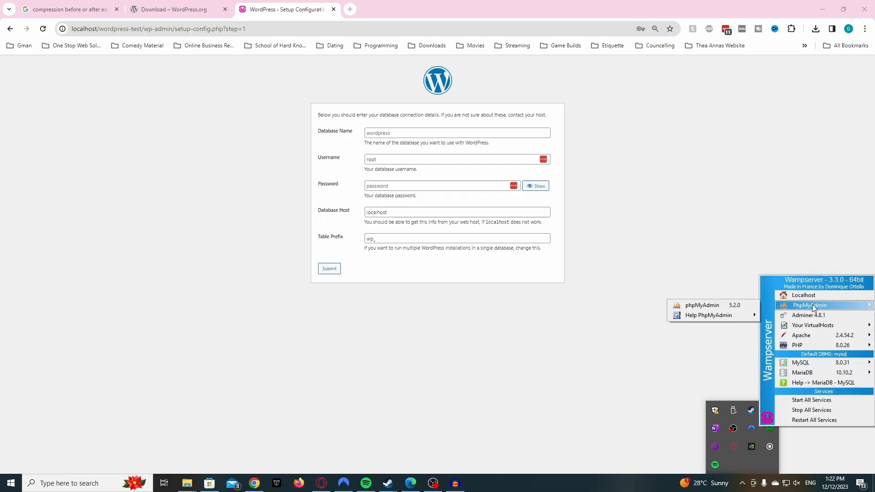
click(726, 304)
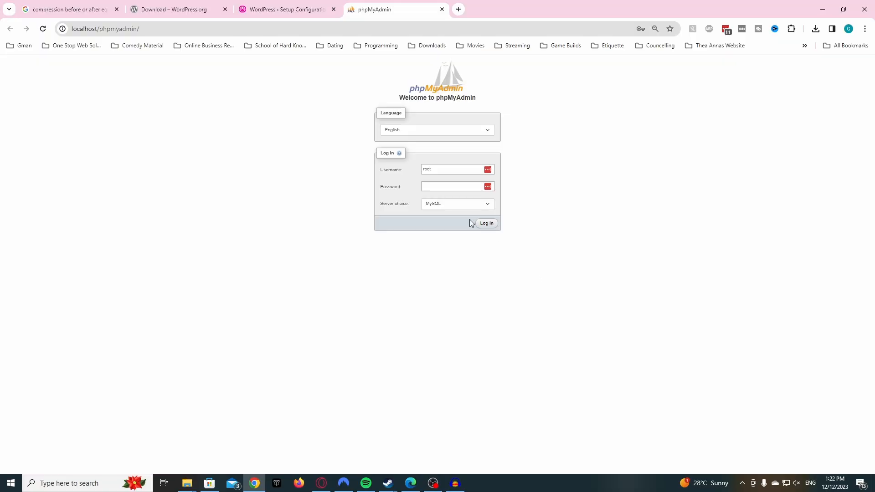
- Log in to phpMyAdmin
click(433, 170)
click(451, 188)
click(488, 225)
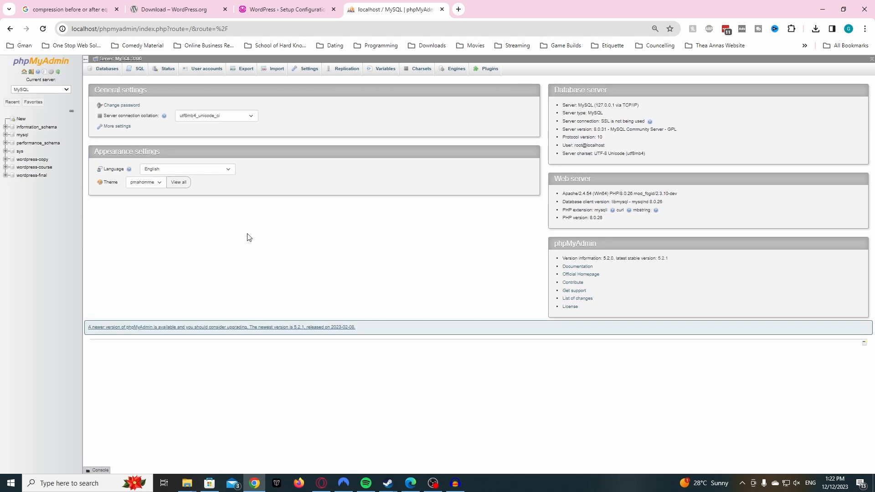
- Create a database named wordpress-test from the Databases tab, then return to the WordPress tab
click(108, 72)
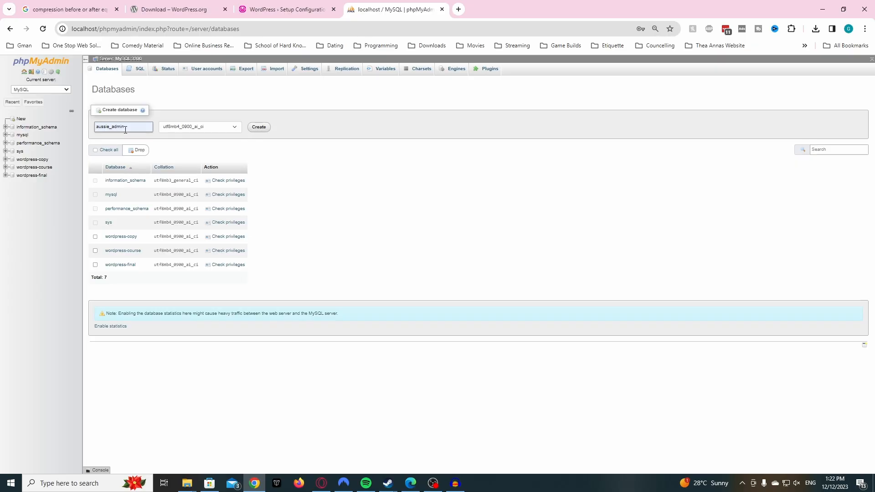
drag(148, 126, 90, 131)
key(BackSpace)
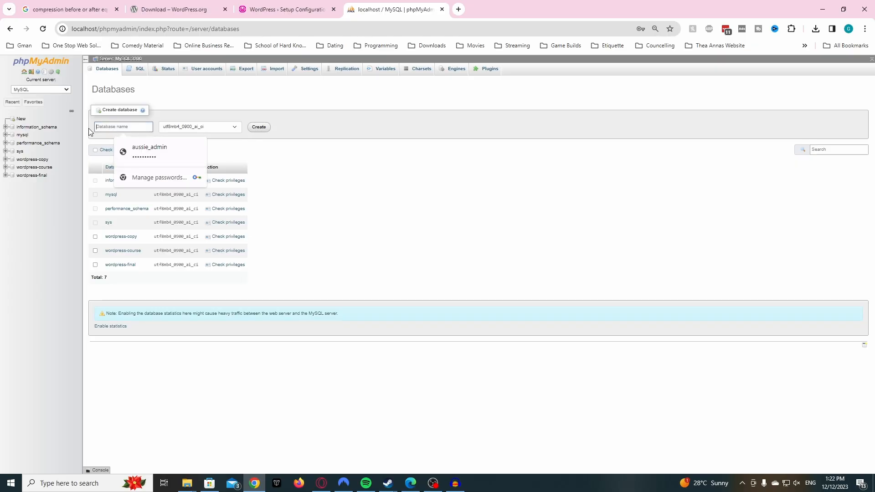
text(wordpress-)
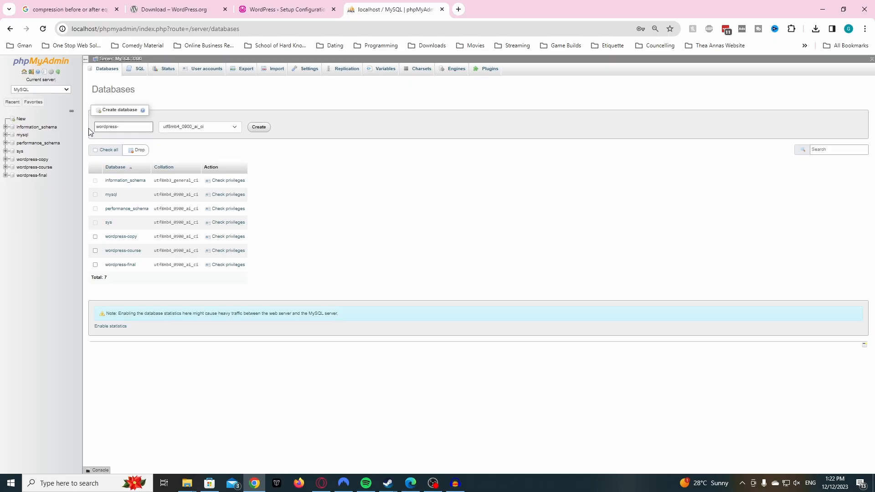
text(test)
click(259, 128)
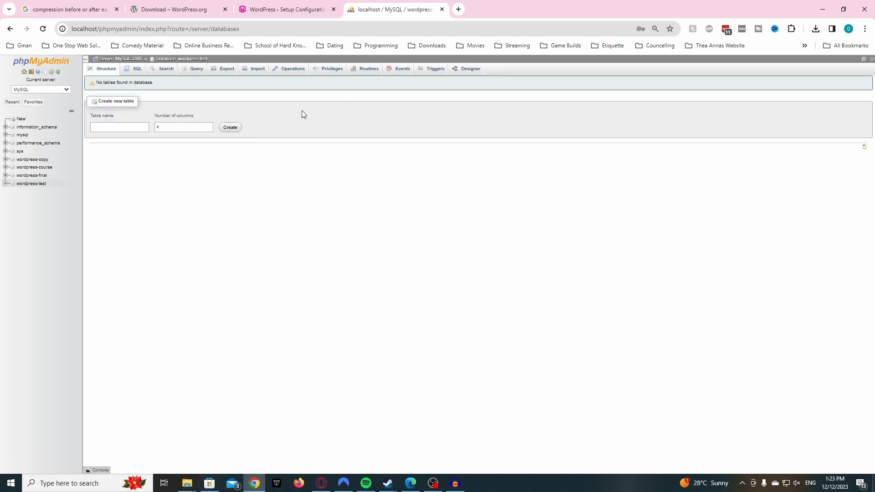
click(292, 14)
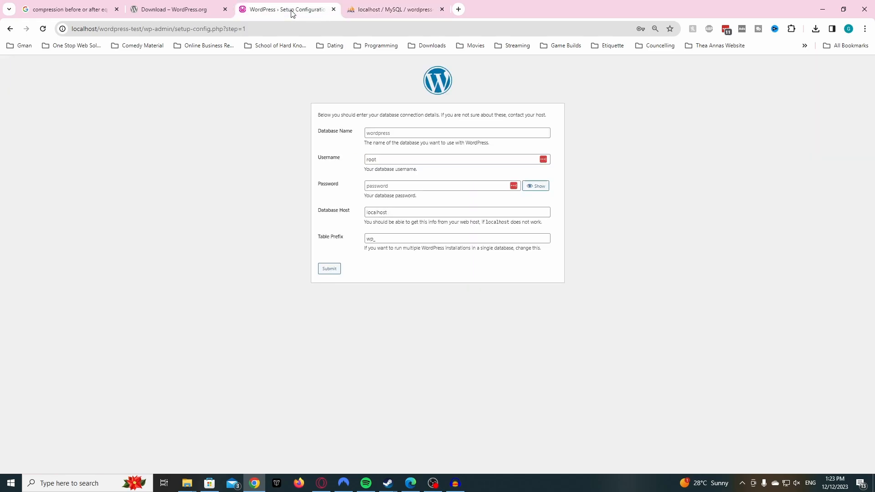
- Enter wordpress-test as the database name, submit, and run the installation
click(376, 134)
text(w)
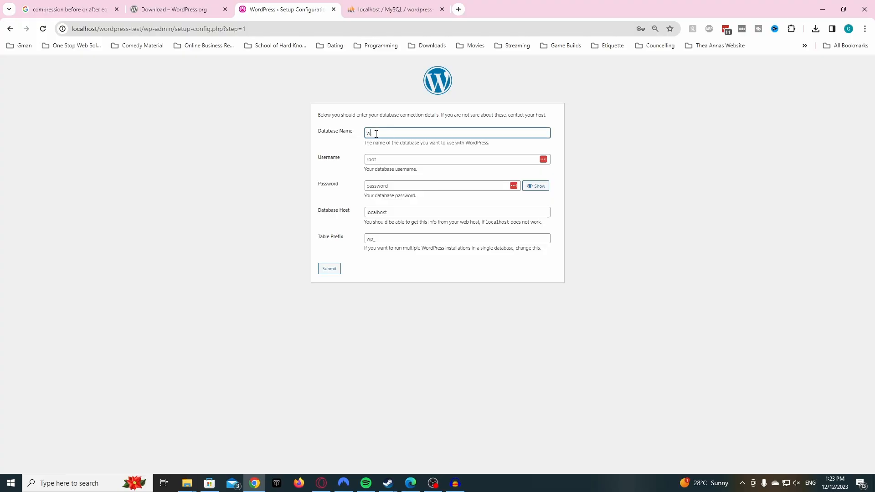
text(ordpress-test)
click(327, 274)
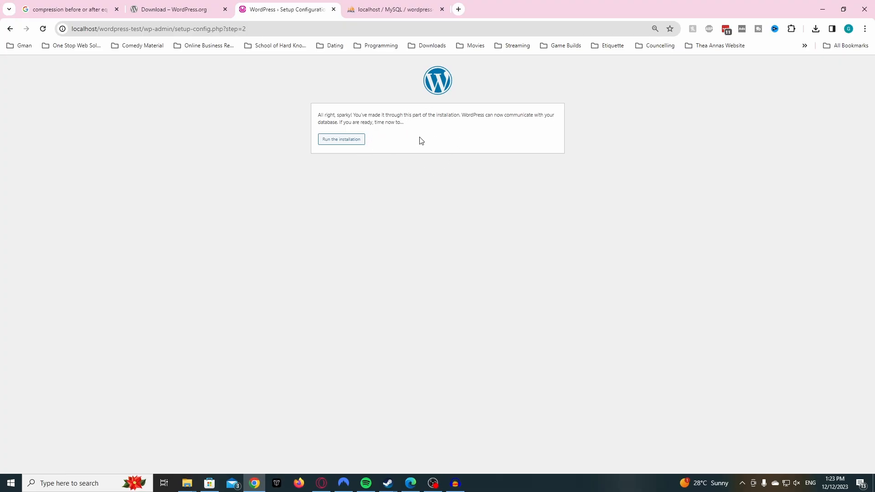
click(354, 140)
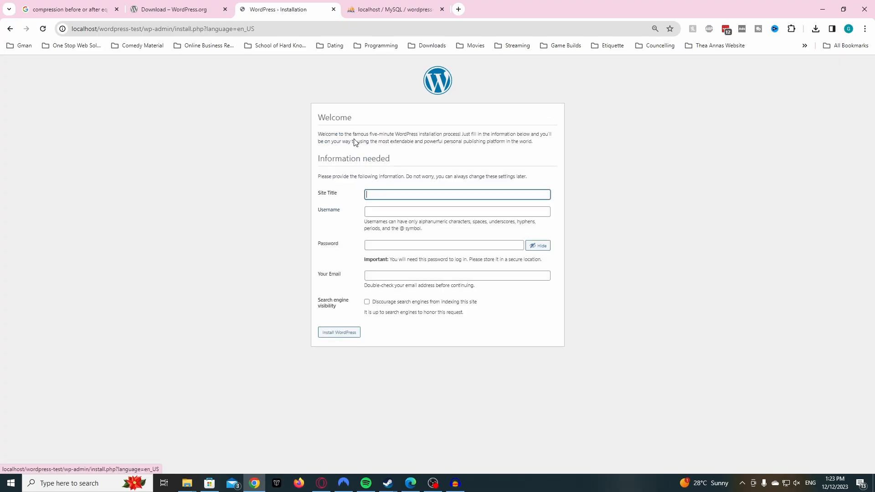
- Enter 'WordPress test' as the site title and fill the admin username and password from a saved login
click(402, 195)
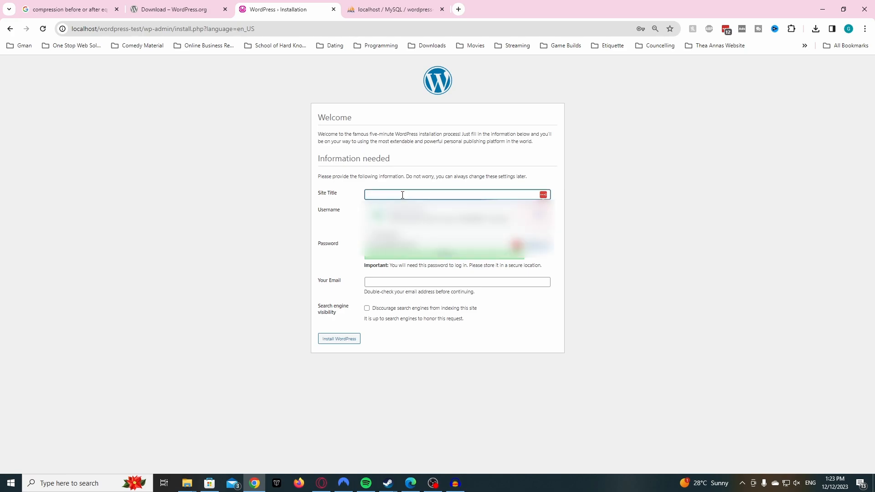
text(Word)
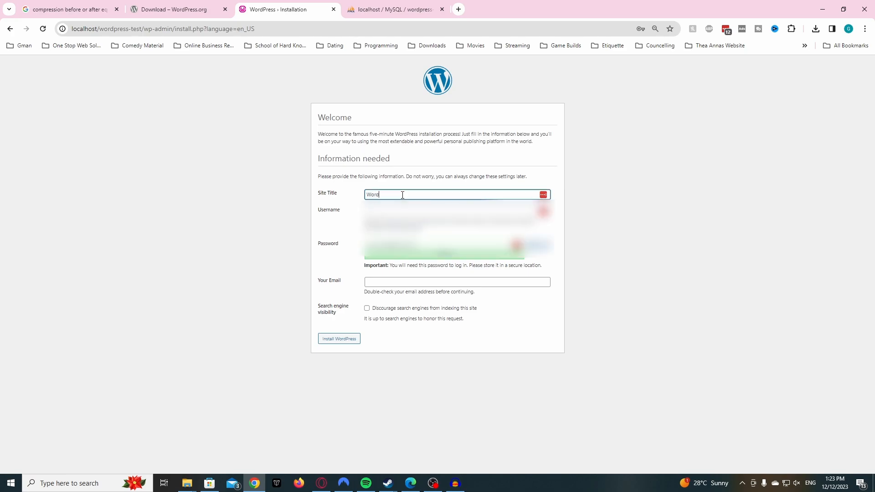
text(Press test)
key(Tab)
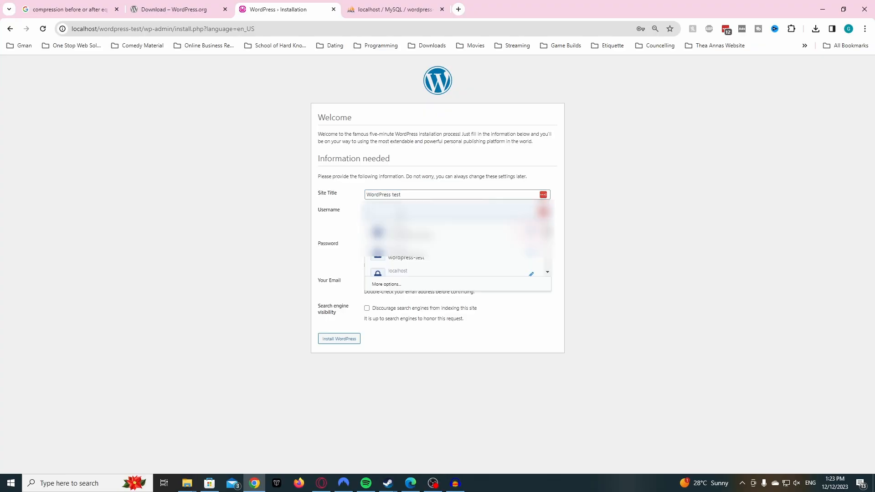
click(419, 237)
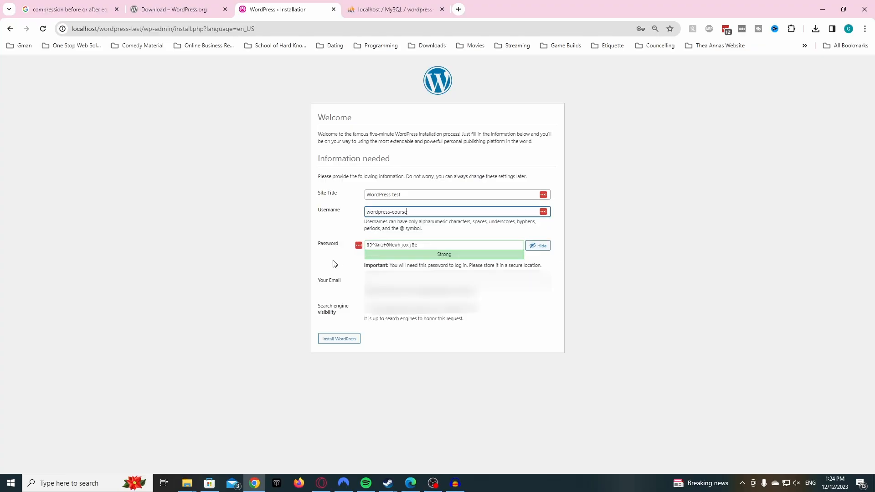
- Submit the install form with the email left blank, which WordPress rejects
click(396, 280)
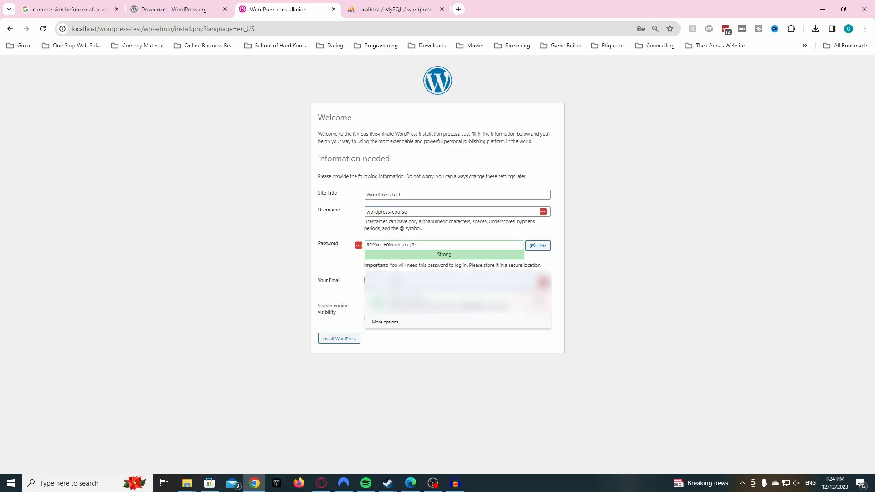
click(325, 279)
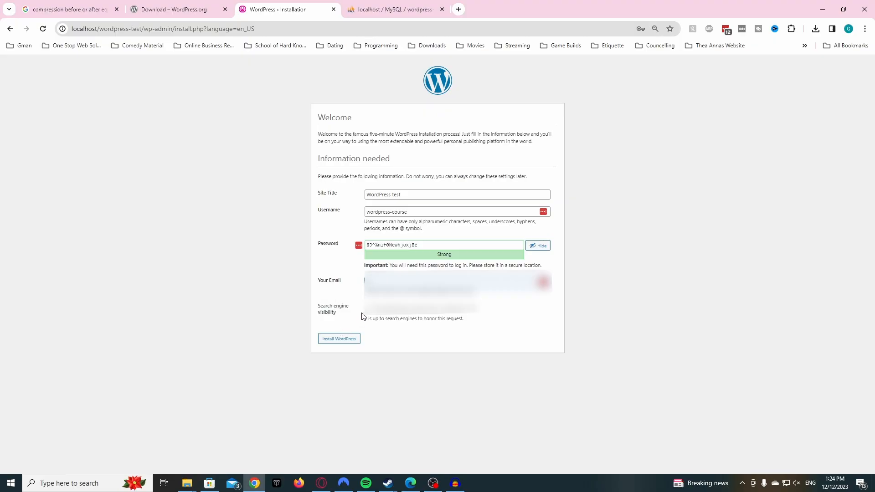
click(346, 340)
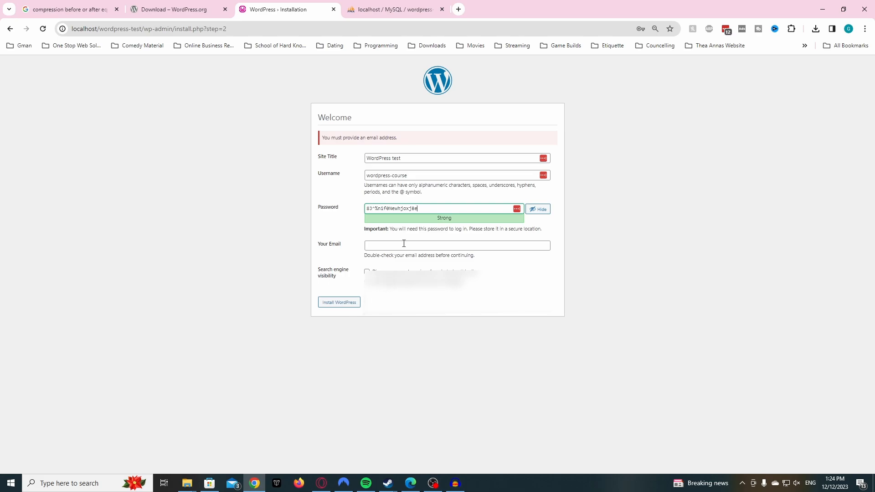
- Fill in the admin's e-mail address and run the install to reach the Success page
click(404, 244)
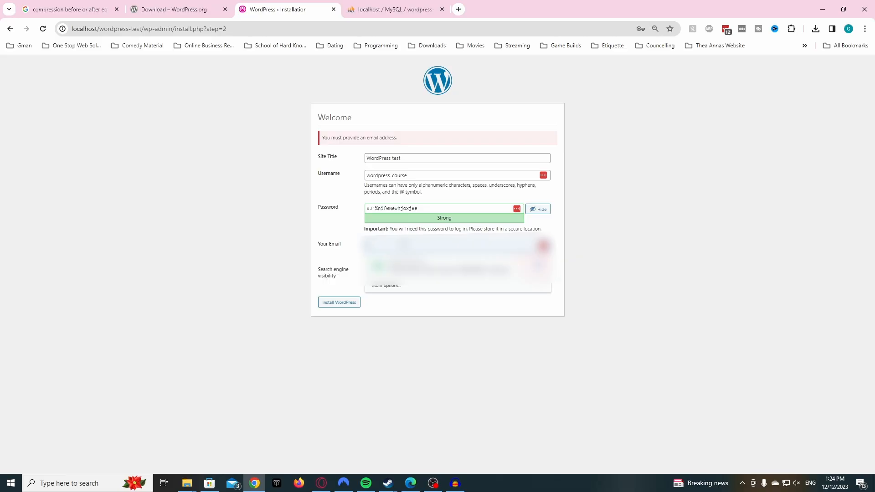
text(...)
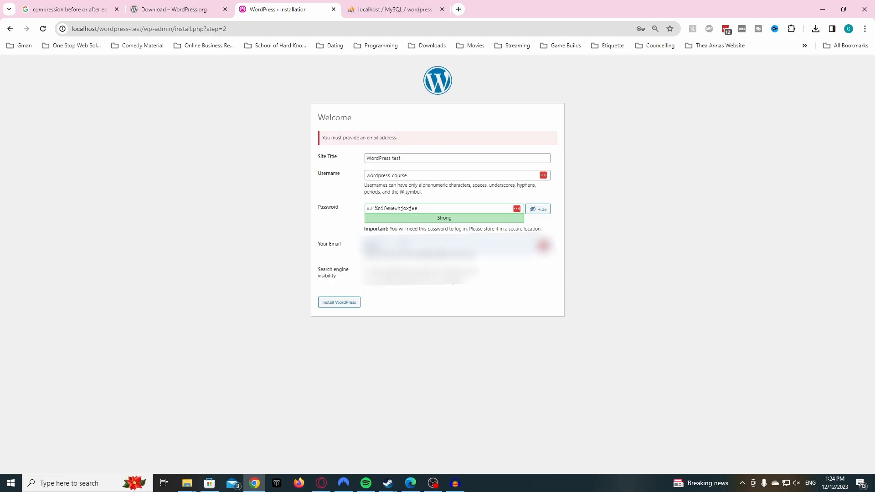
text(......)
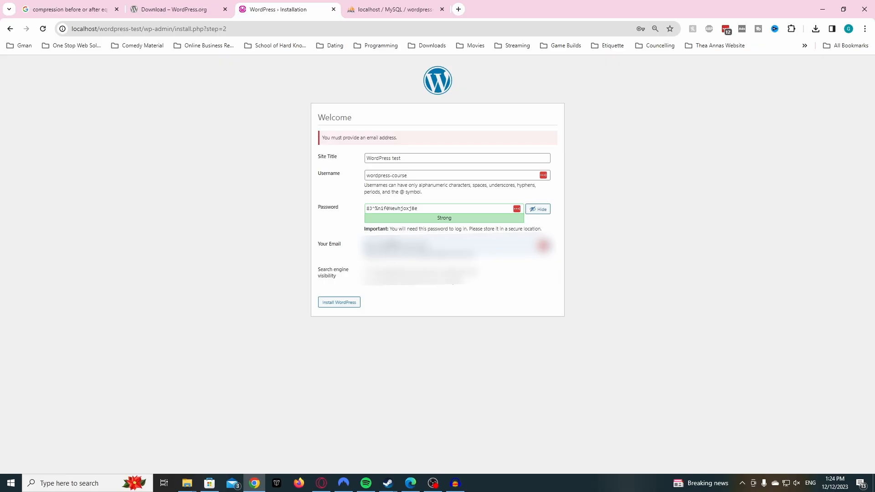
click(341, 303)
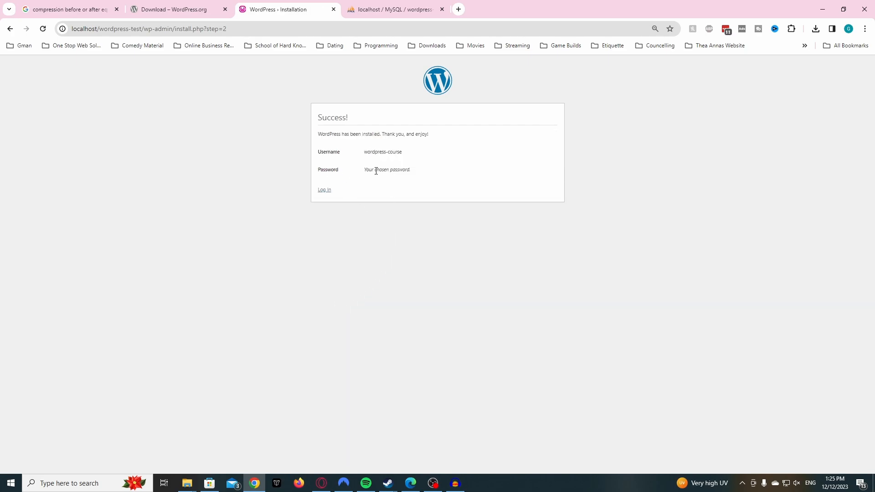
- Go to the login page and sign in with the new admin account's saved Chrome login
click(325, 191)
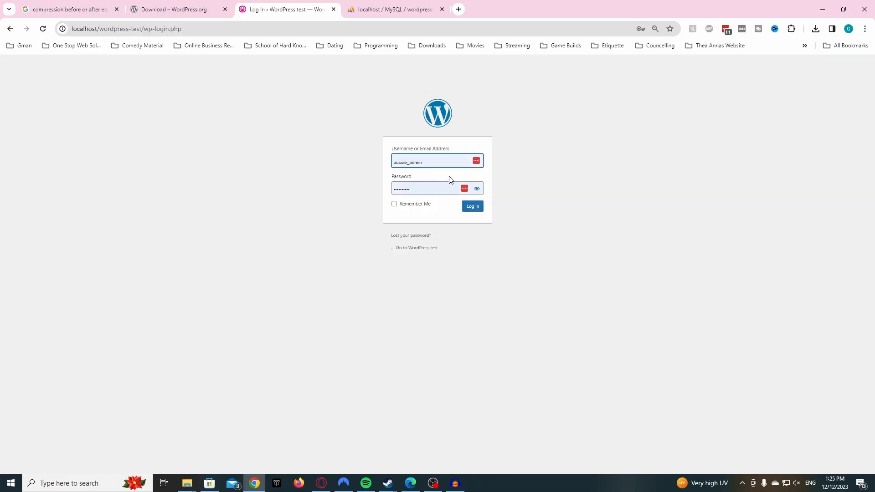
click(479, 161)
click(360, 191)
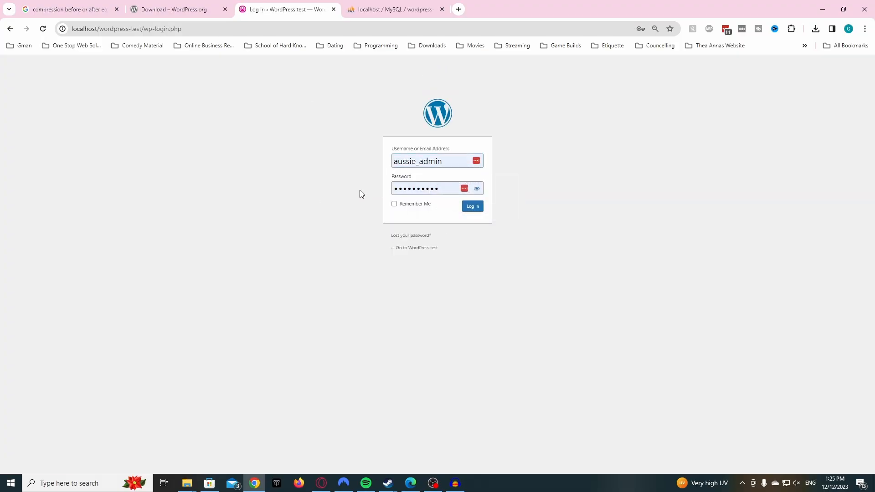
click(476, 162)
click(449, 181)
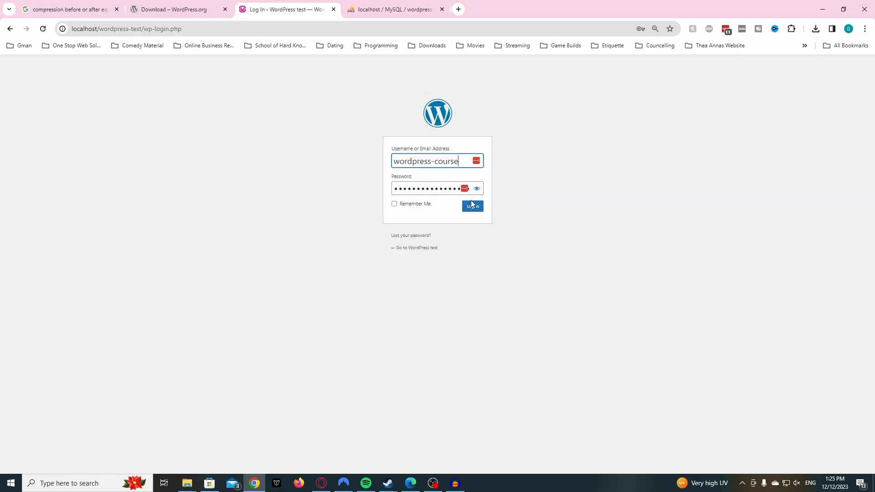
click(473, 206)
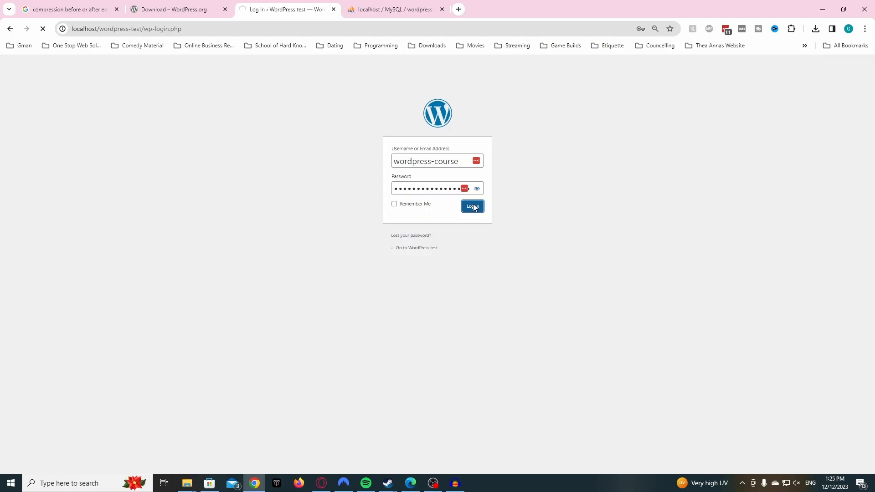